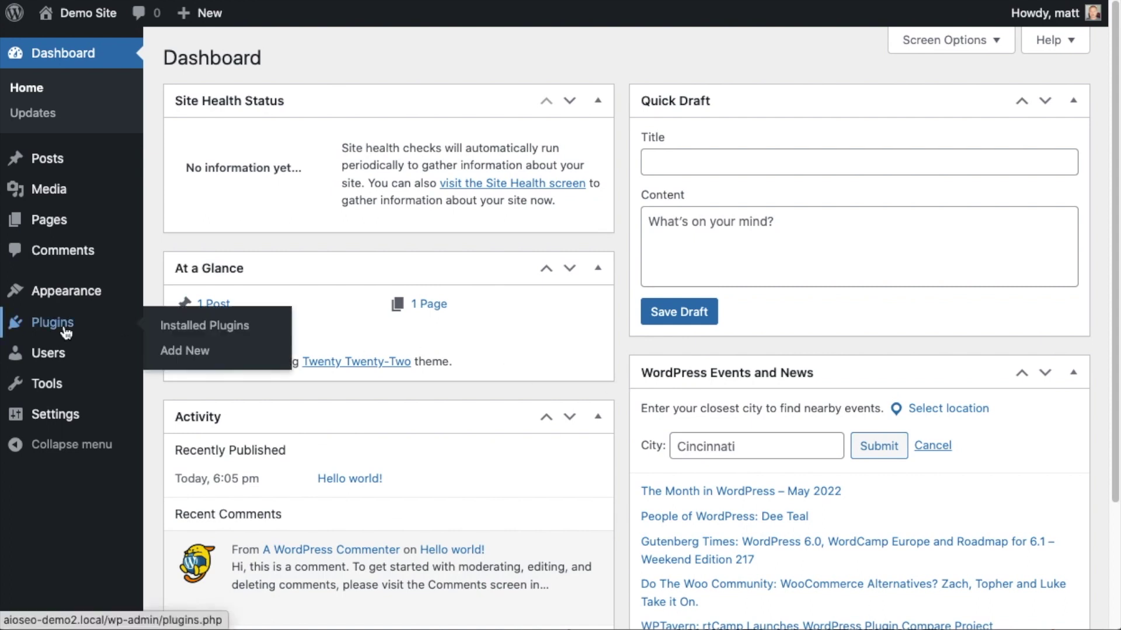
Check the Plugins list, then go to the Add New Plugins page
left_click(32, 326)
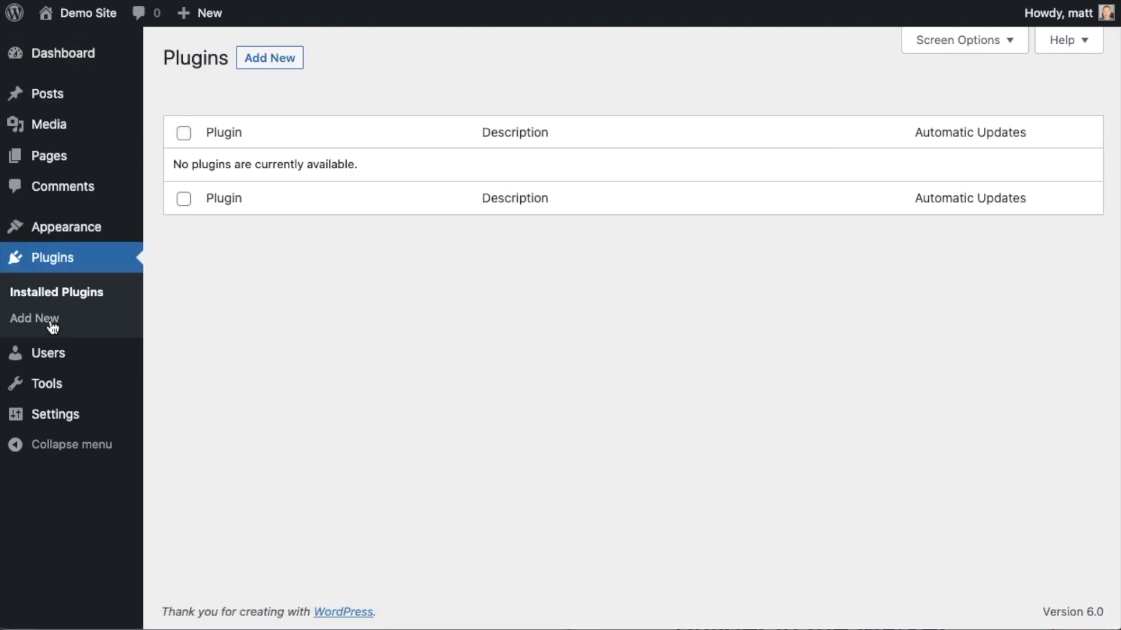
left_click(264, 60)
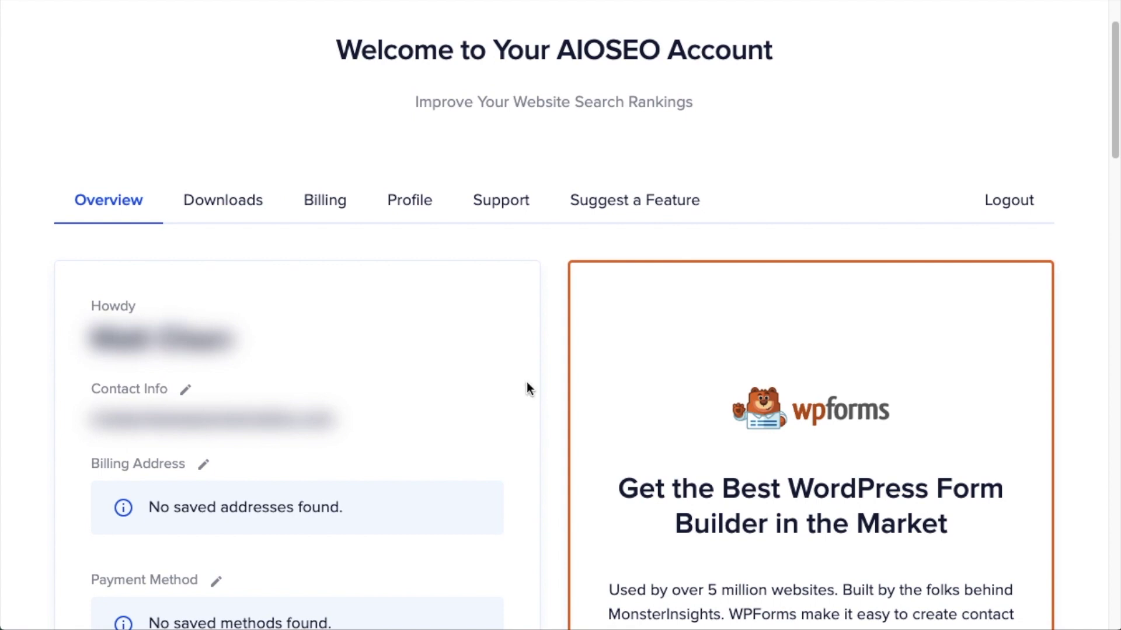
Download the AIOSEO Pro 4.2.1.1 zip from the account's Downloads tab
left_click(240, 203)
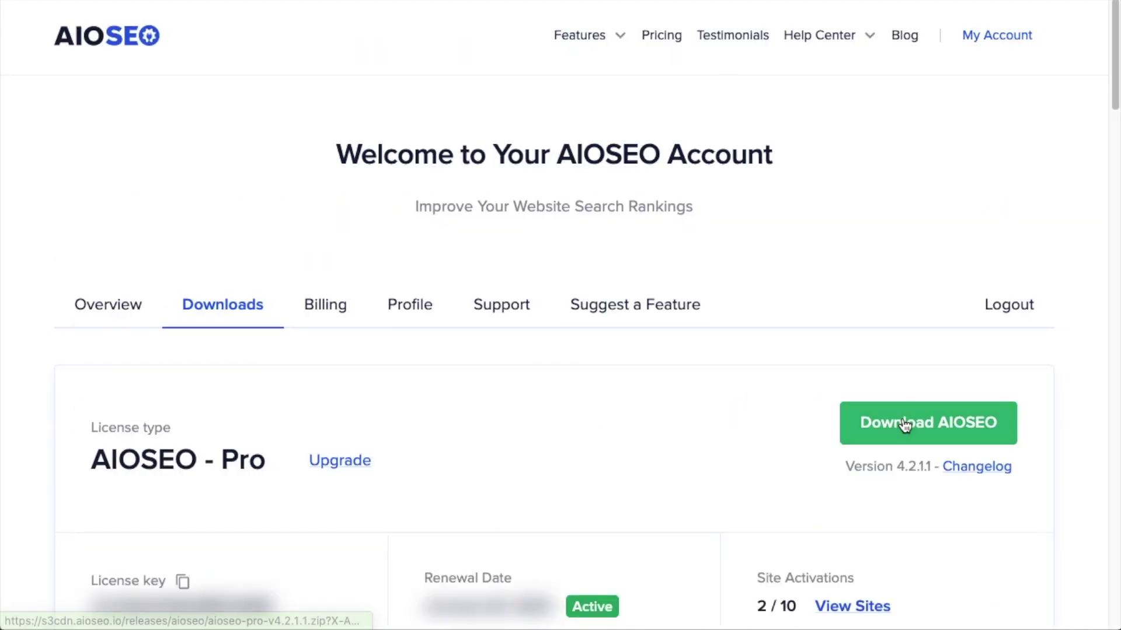
left_click(902, 422)
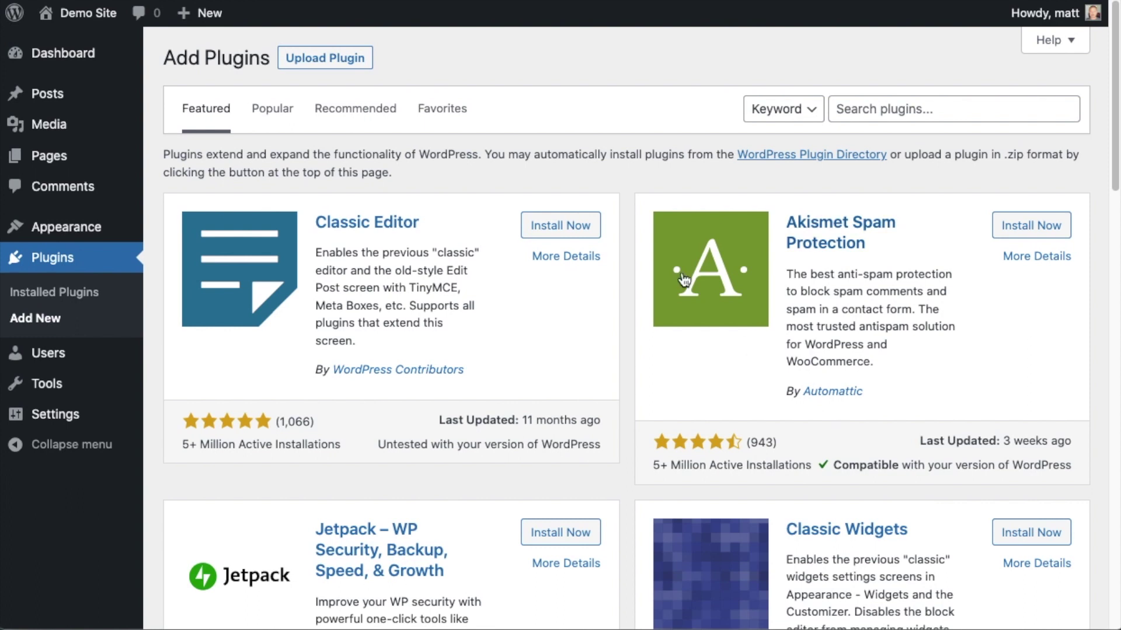
Upload aioseo-pro-v4.2.1.1.zip as a new plugin, install it and activate it
left_click(322, 60)
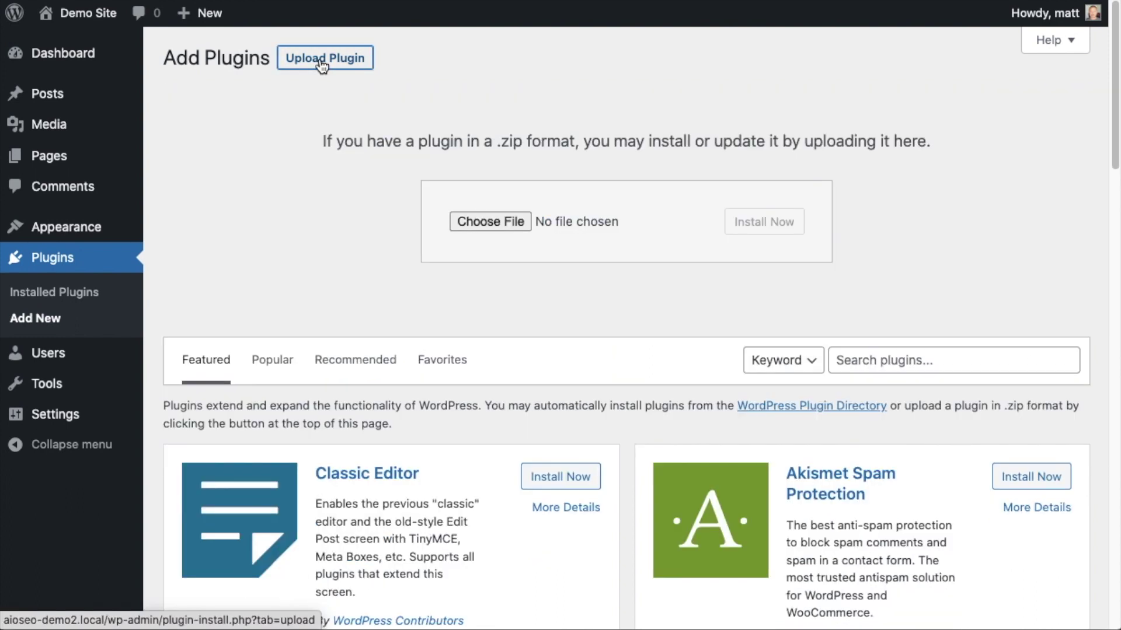
left_click(478, 223)
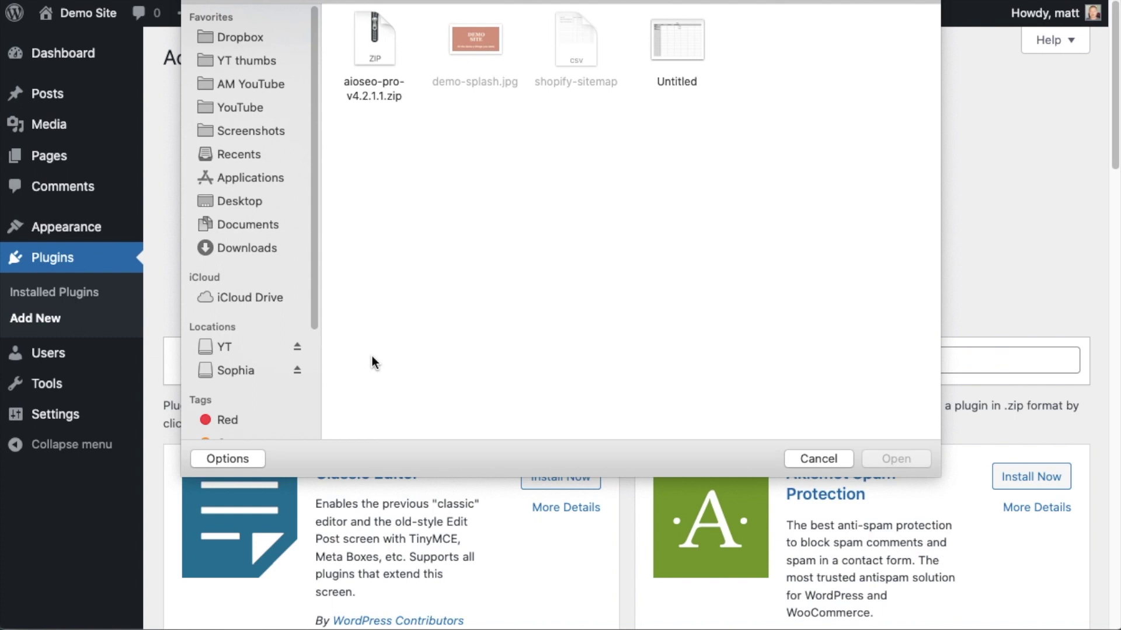
double_click(379, 43)
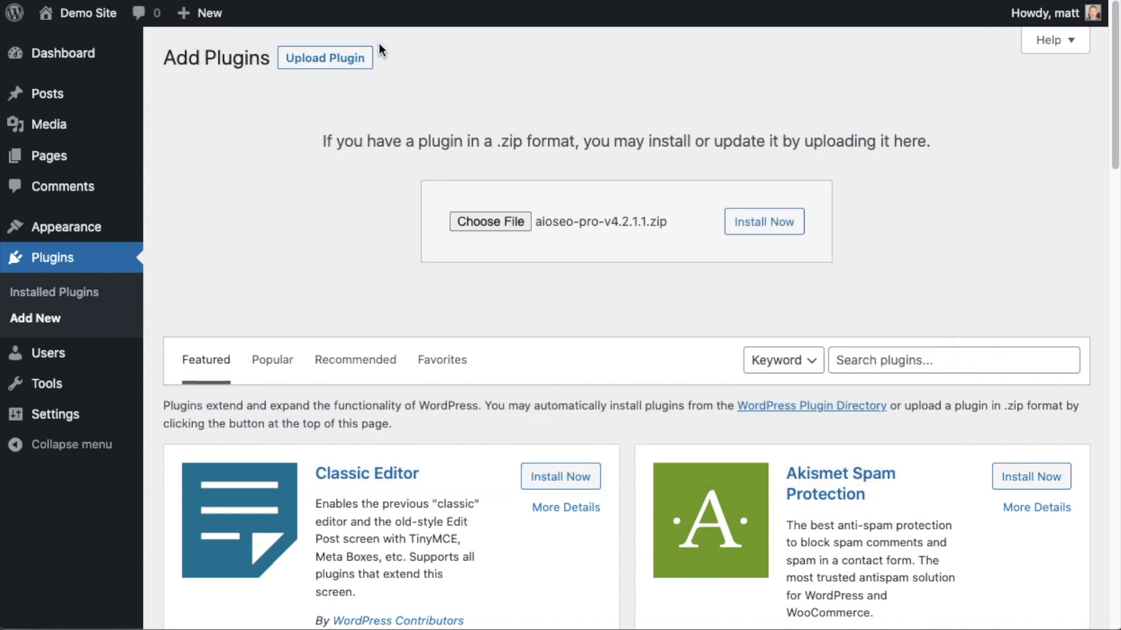
left_click(788, 220)
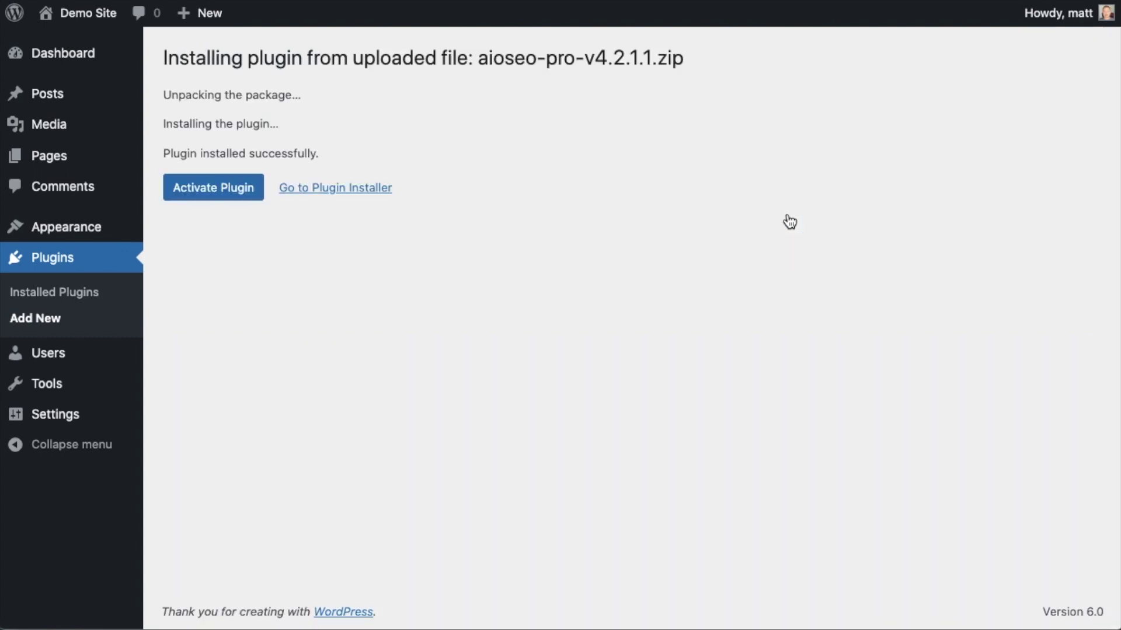
left_click(225, 190)
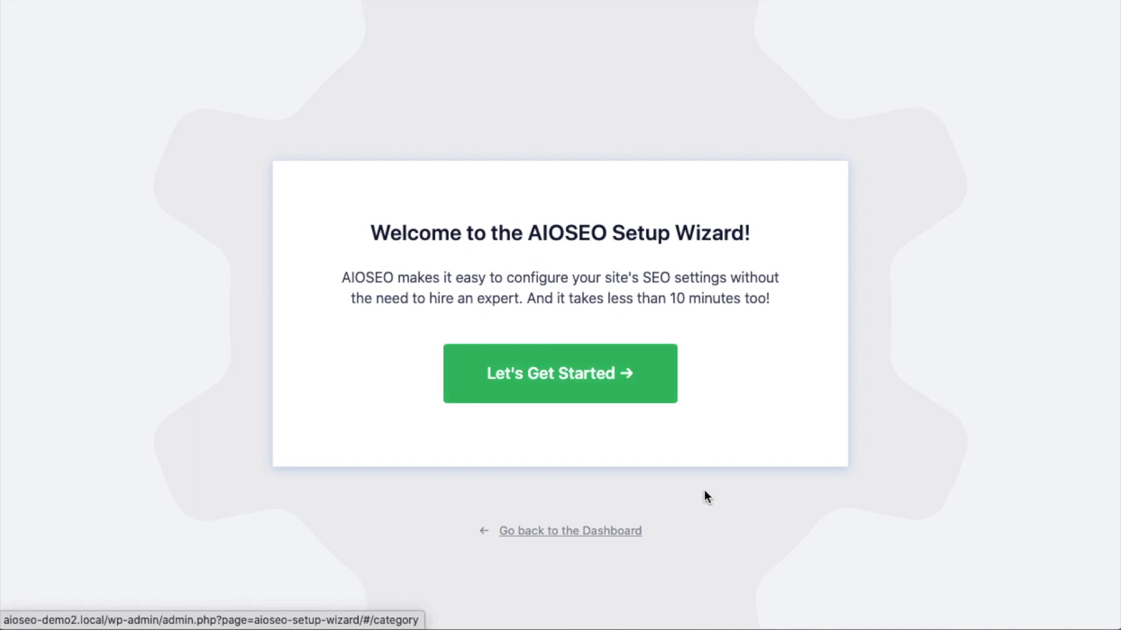
Skip the setup wizard and scroll AIOSEO General Settings to the empty License Key field
left_click(562, 532)
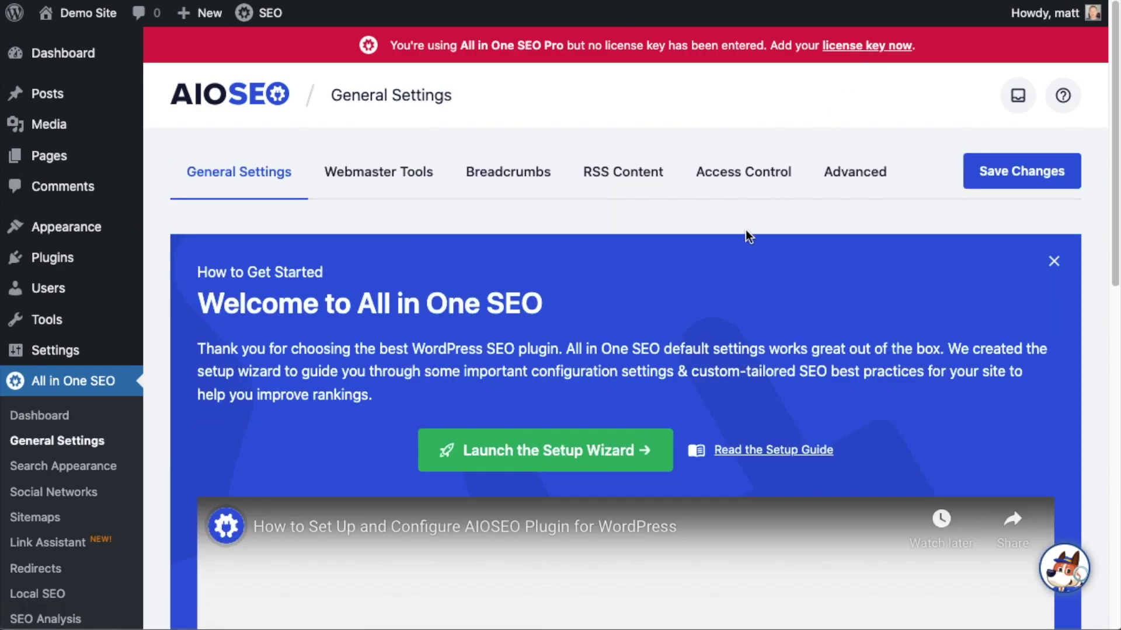
scroll(747, 234, "down", 5)
scroll(746, 229, "down", 8)
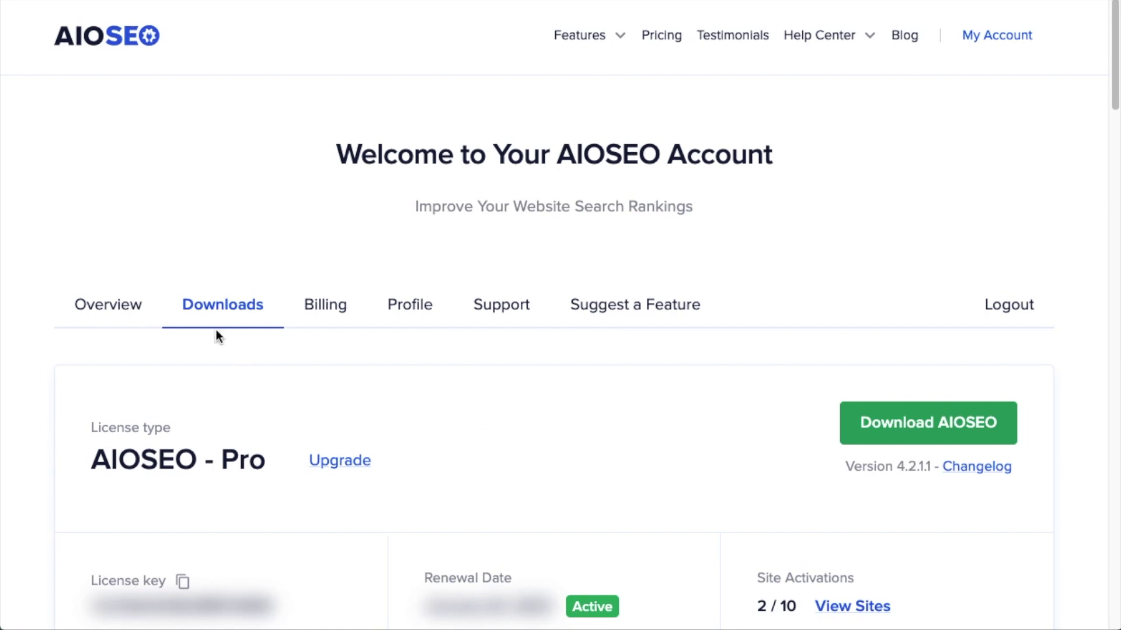
Copy the Pro license key from the AIOSEO account and select WordPress's license key field
scroll(216, 339, "down", 3)
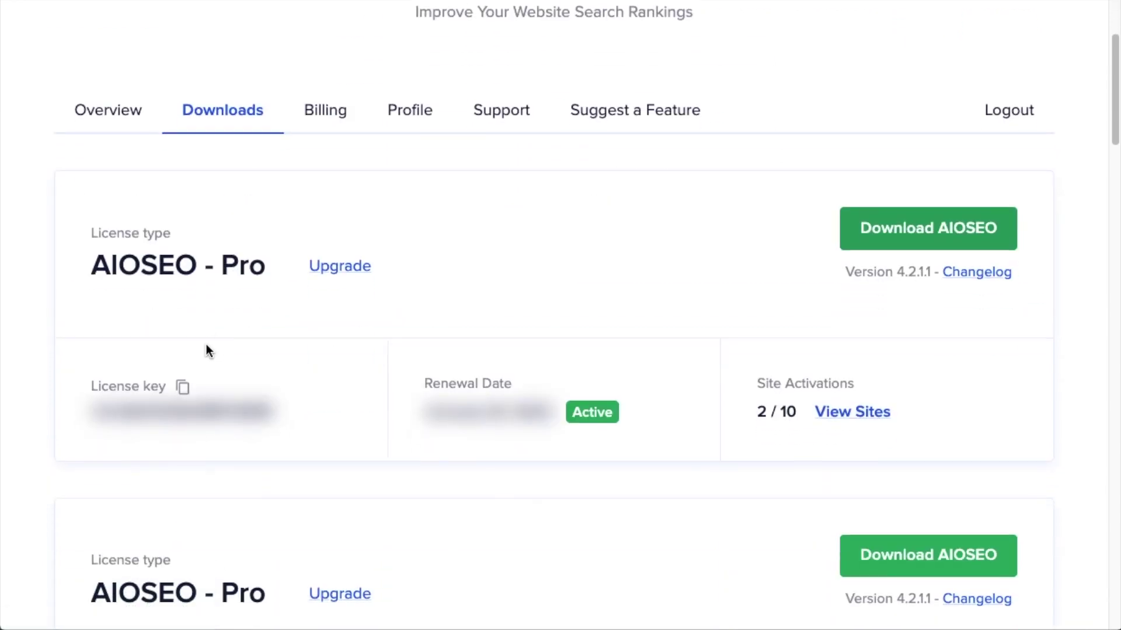
left_click(184, 388)
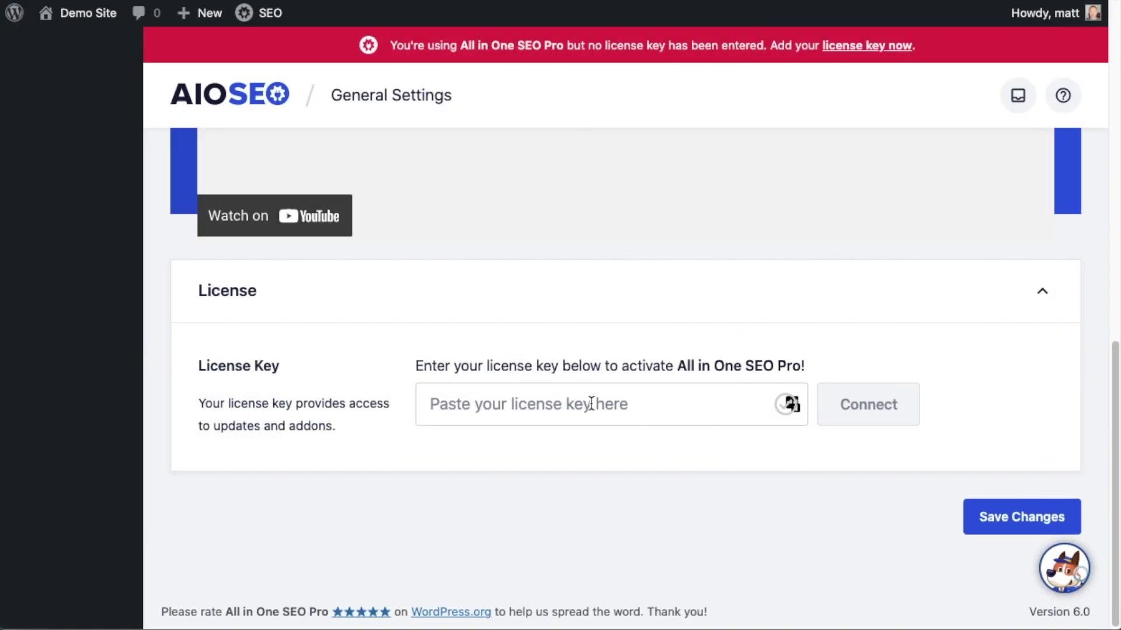
left_click(591, 403)
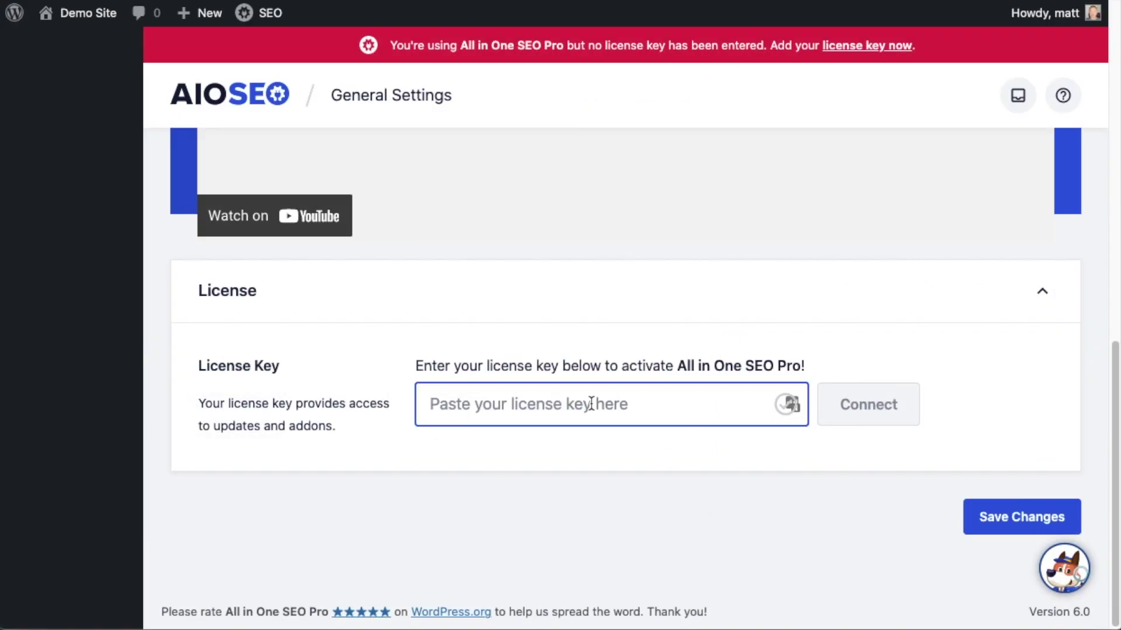
Paste and connect the Pro license key, save the settings, and return to the Dashboard
key("super+v")
left_click(866, 404)
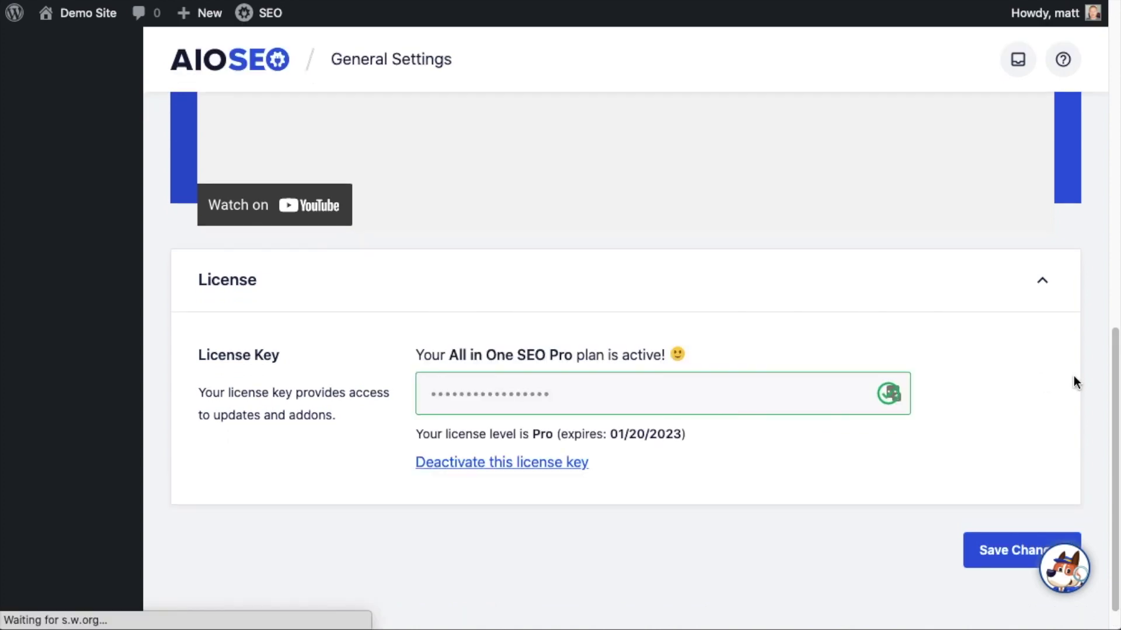
left_click(1004, 562)
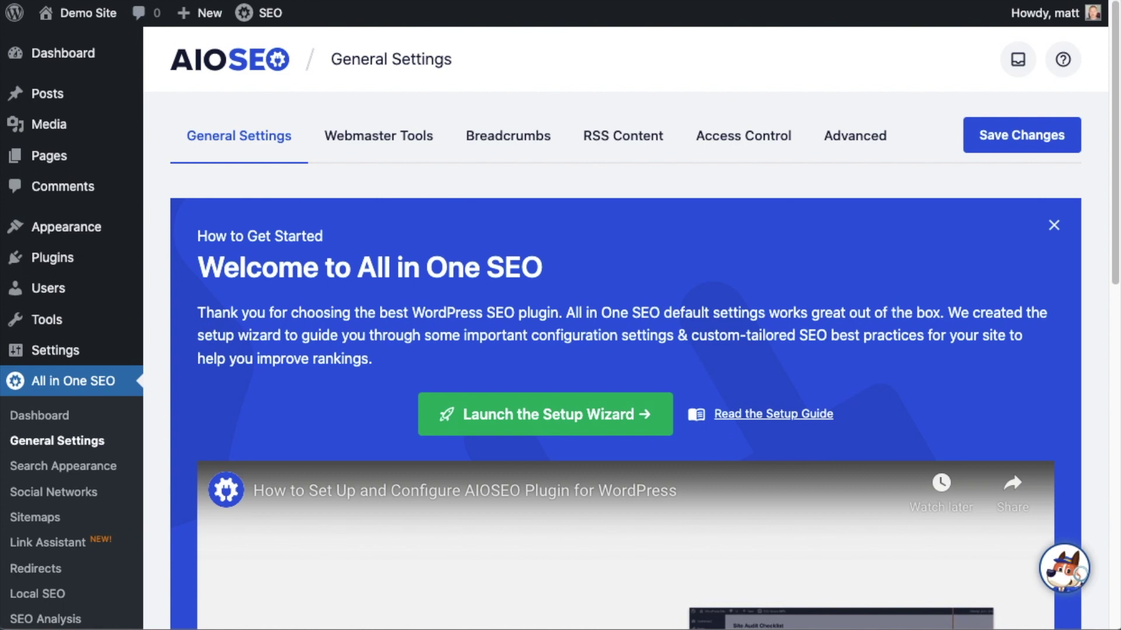
left_click(69, 56)
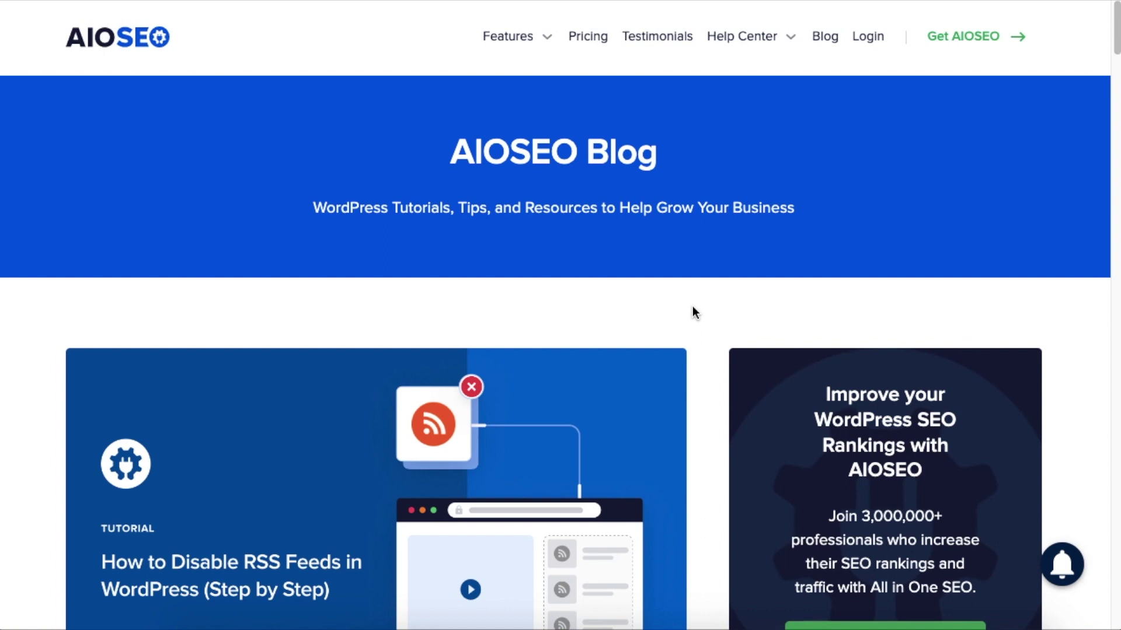
Read down the 'How to Disable RSS Feeds in WordPress' article to its list of common feeds
scroll(693, 310, "down", 5)
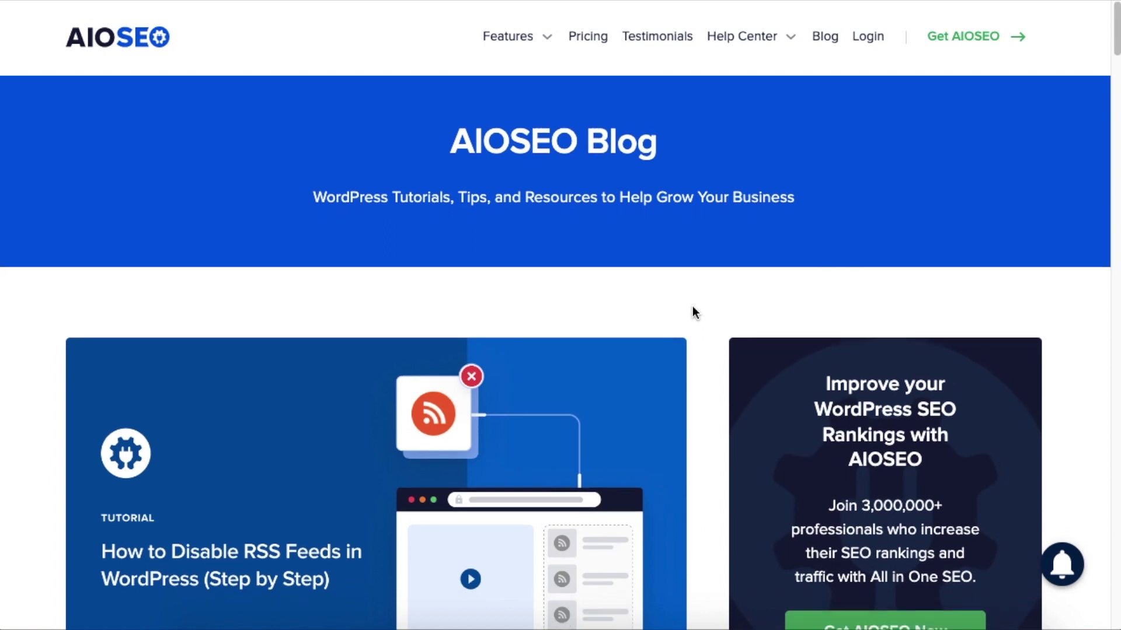
scroll(693, 310, "down", 6)
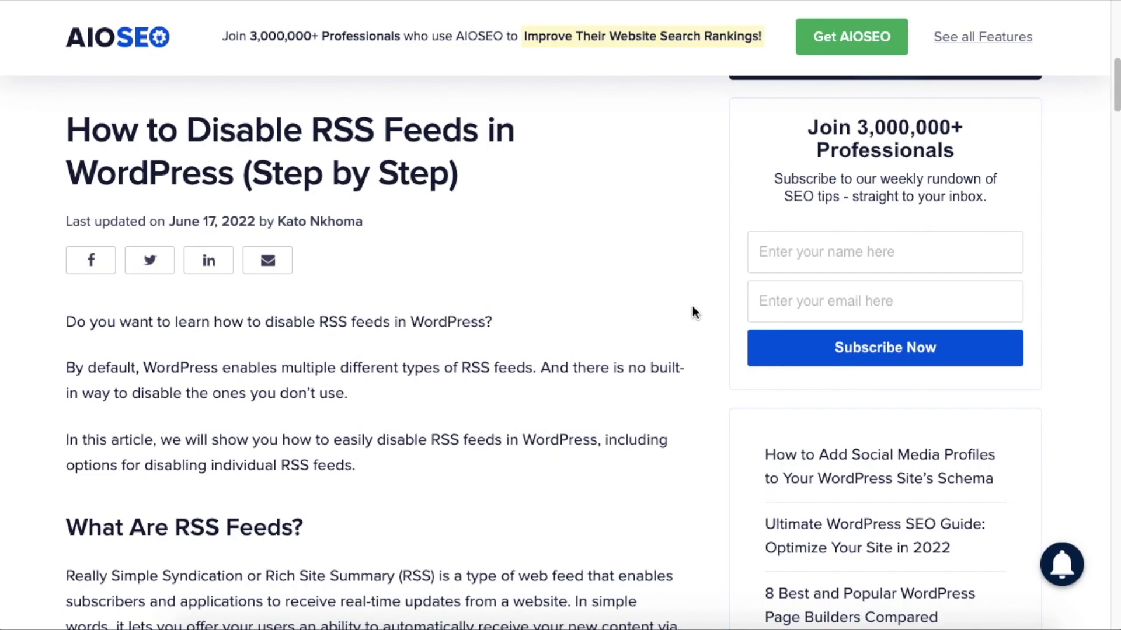
scroll(692, 309, "down", 1)
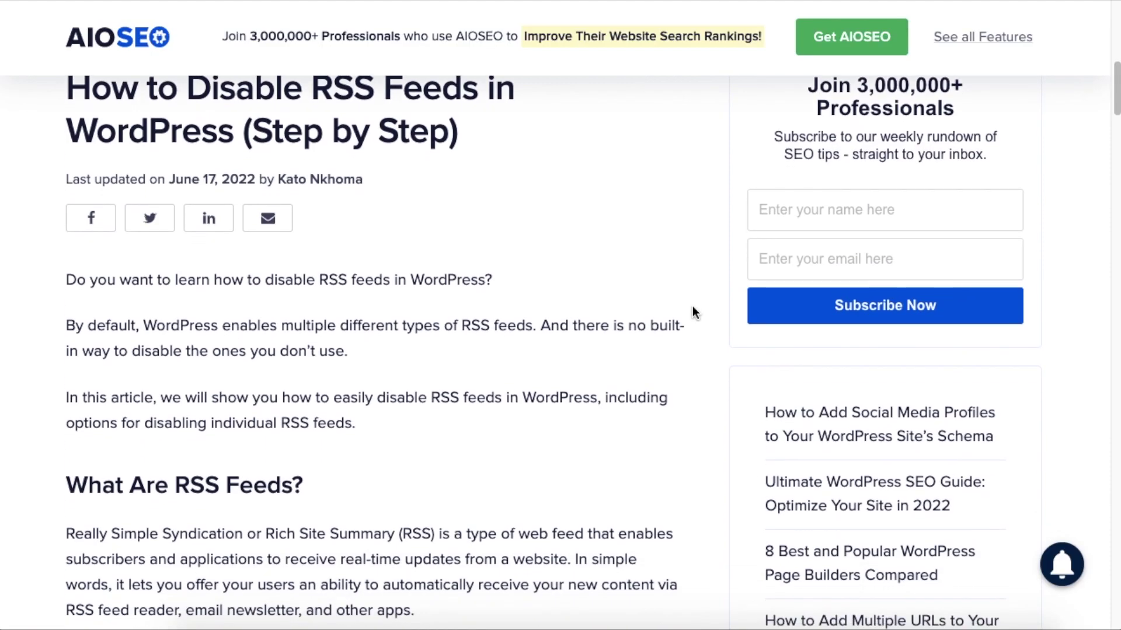
scroll(692, 307, "down", 1)
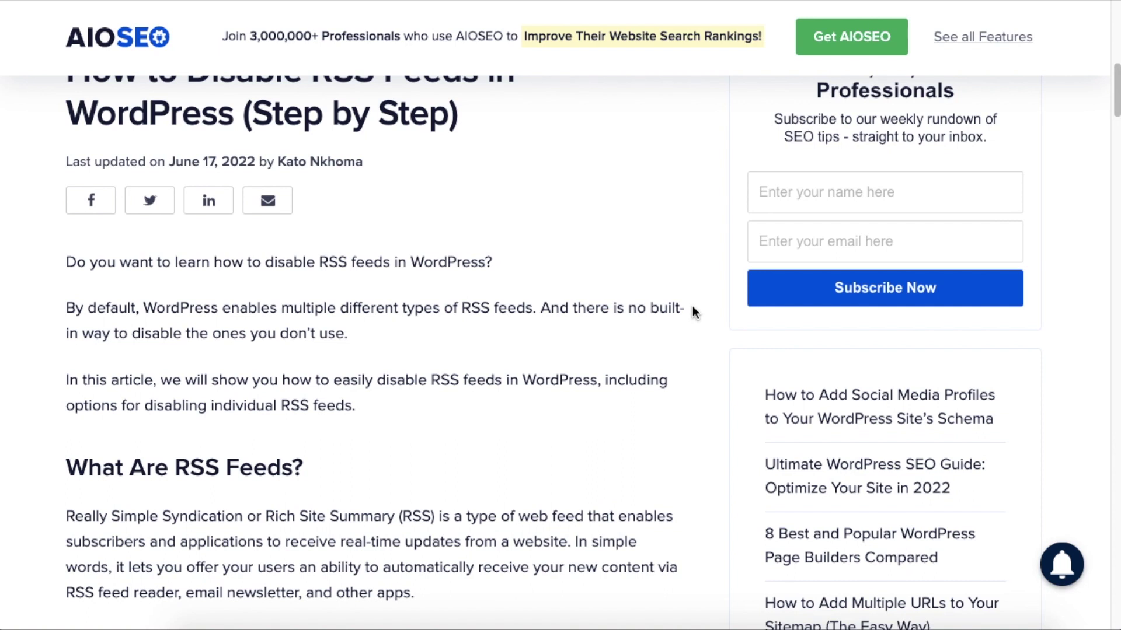
scroll(706, 398, "down", 5)
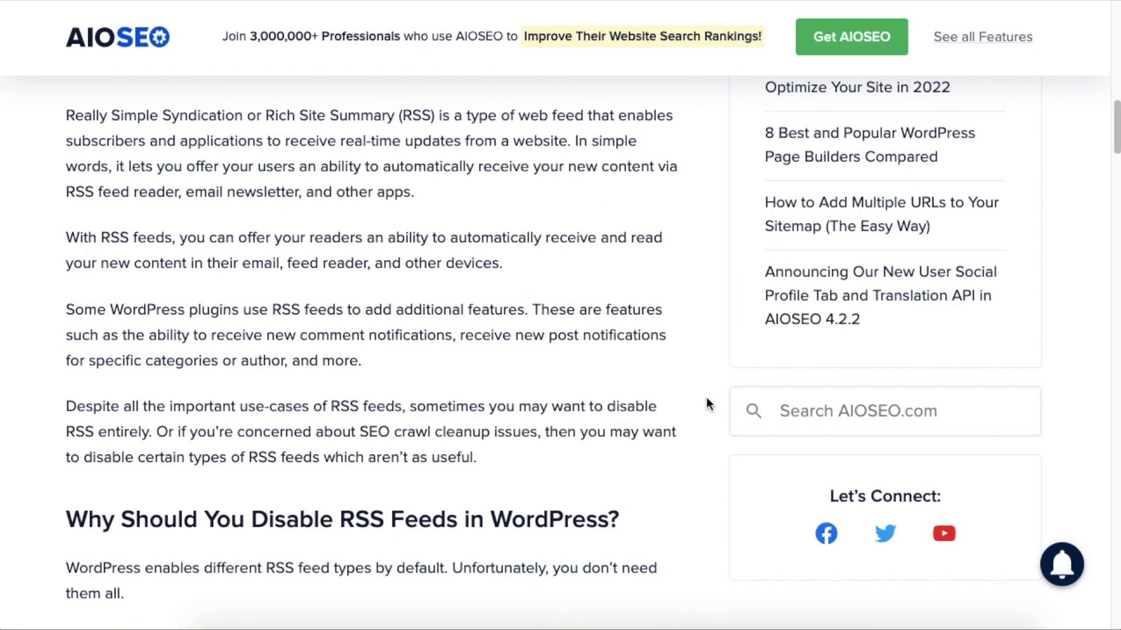
scroll(706, 403, "down", 1)
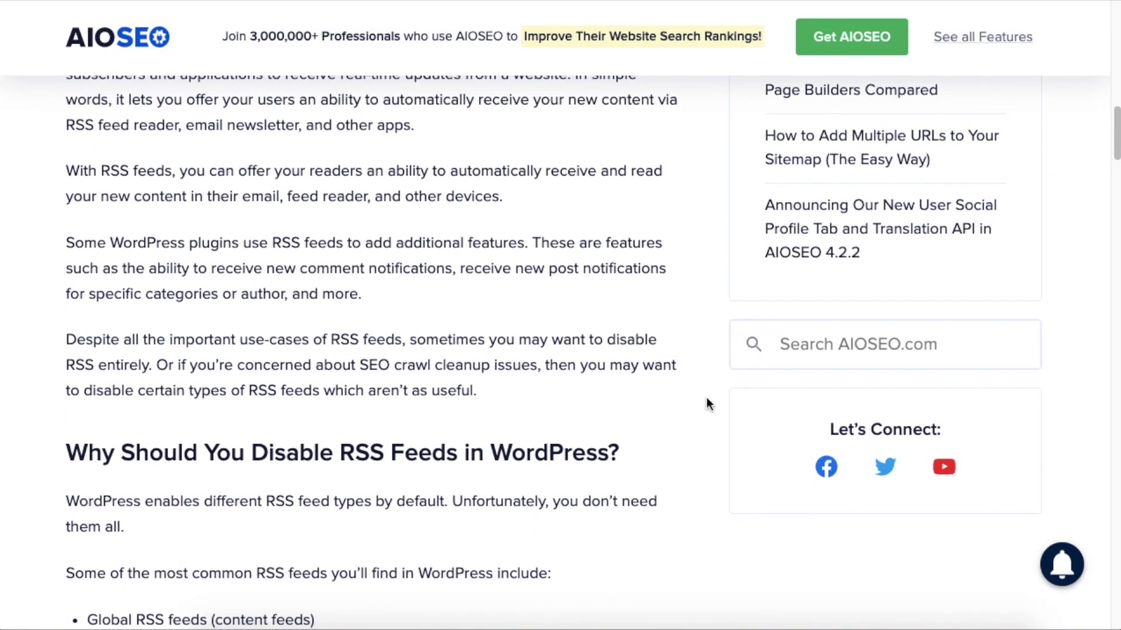
scroll(707, 401, "down", 3)
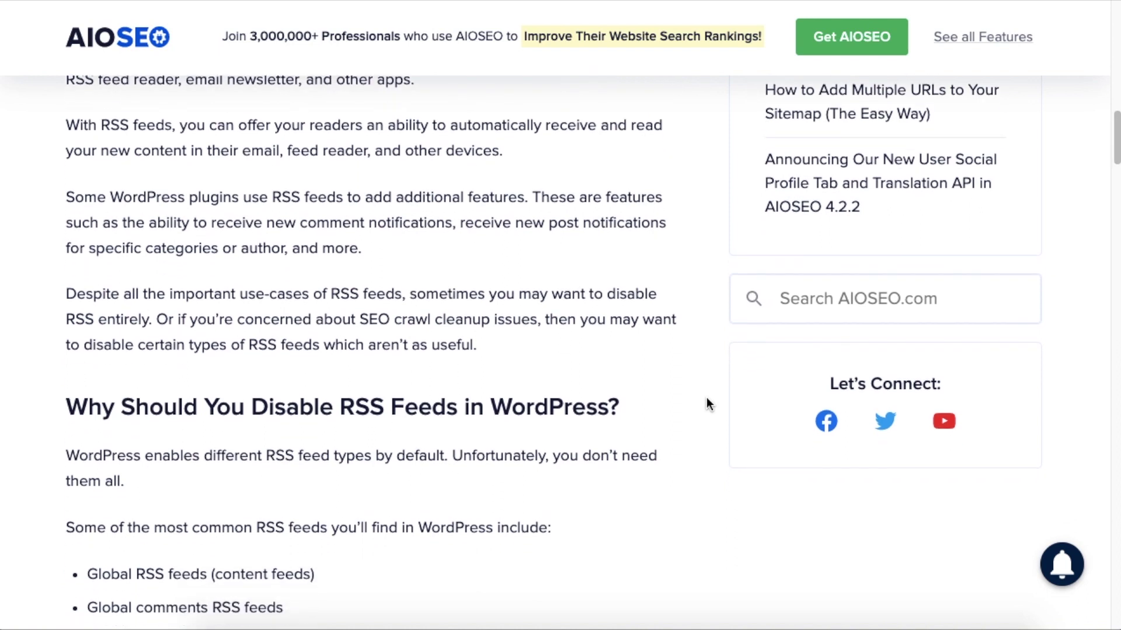
scroll(707, 402, "down", 6)
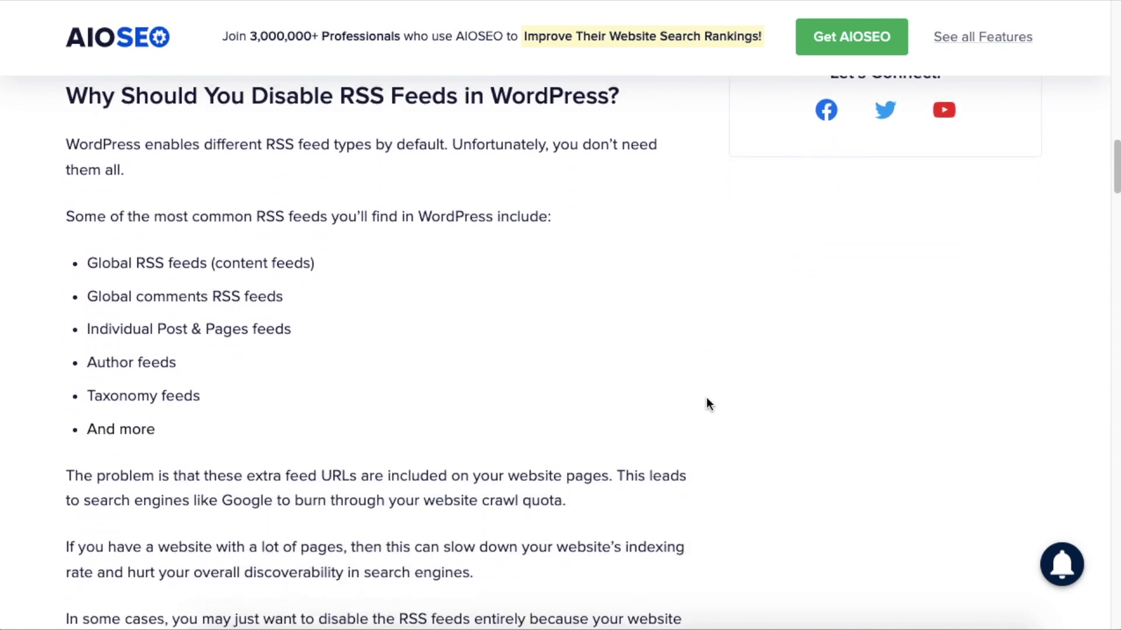
scroll(707, 403, "down", 6)
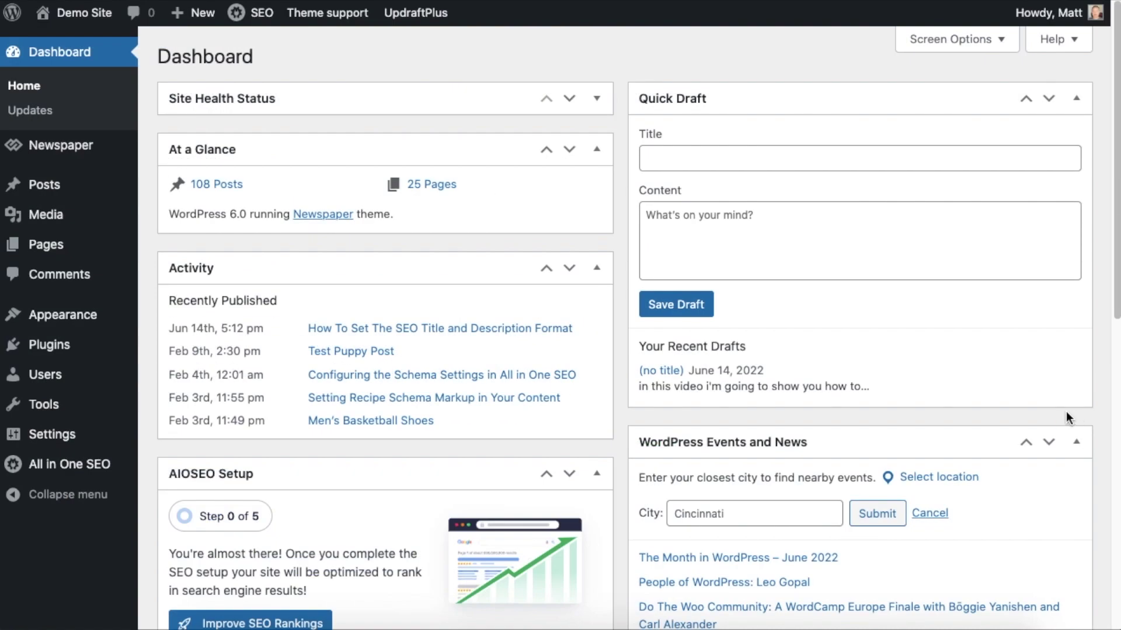
Open AIOSEO Search Appearance's Advanced tab and scroll to the enabled Crawl Cleanup section
mouse_move(90, 467)
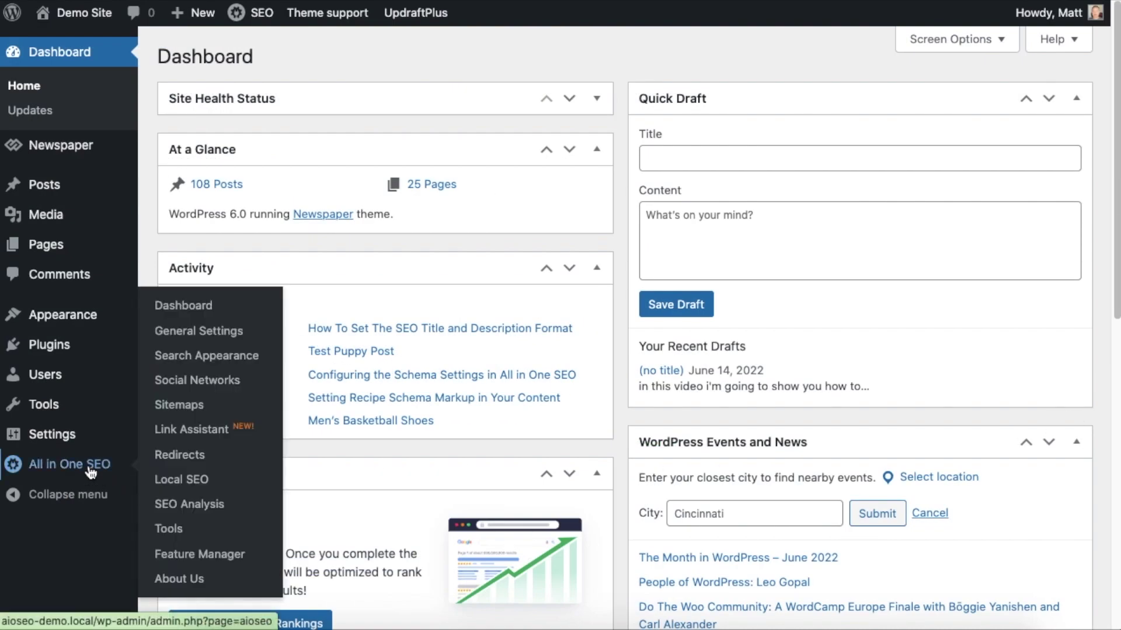
left_click(207, 357)
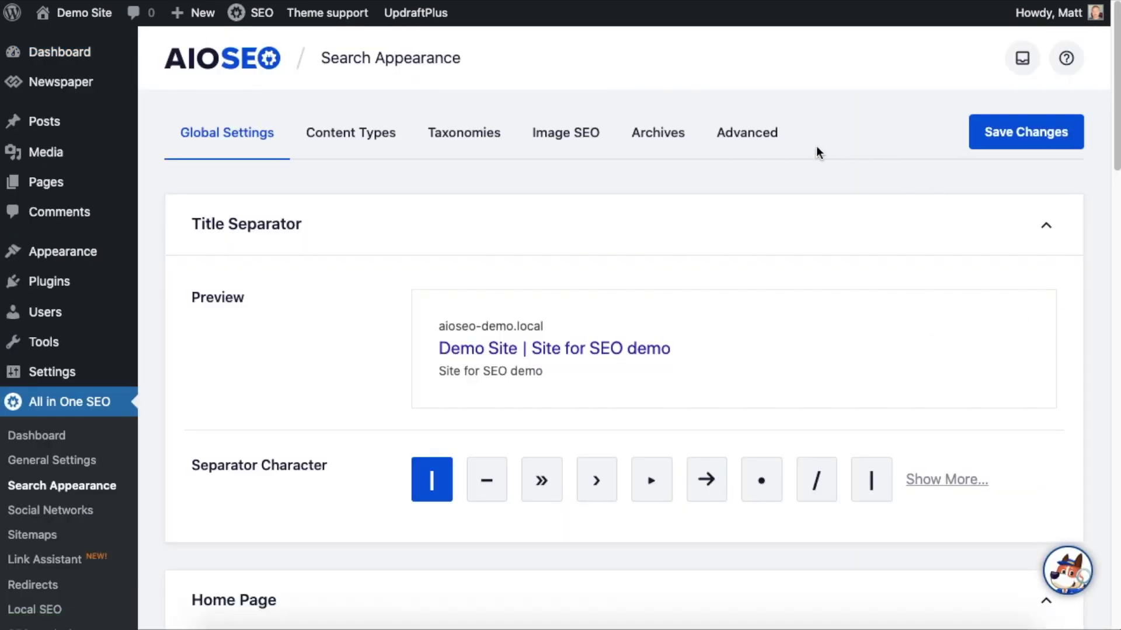
left_click(752, 148)
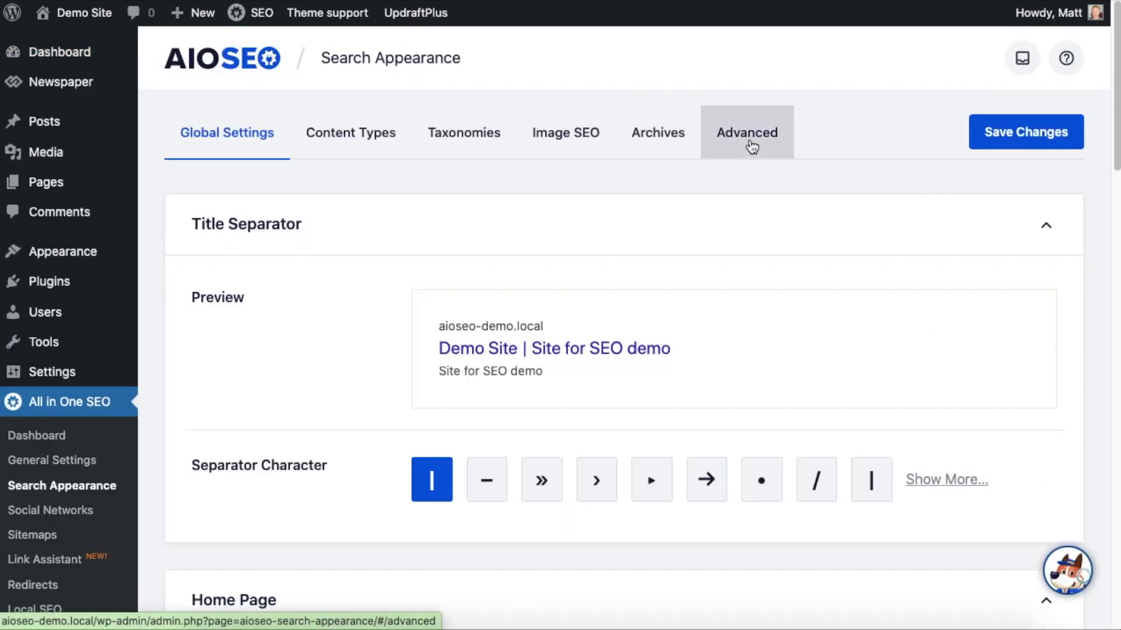
scroll(784, 278, "down", 15)
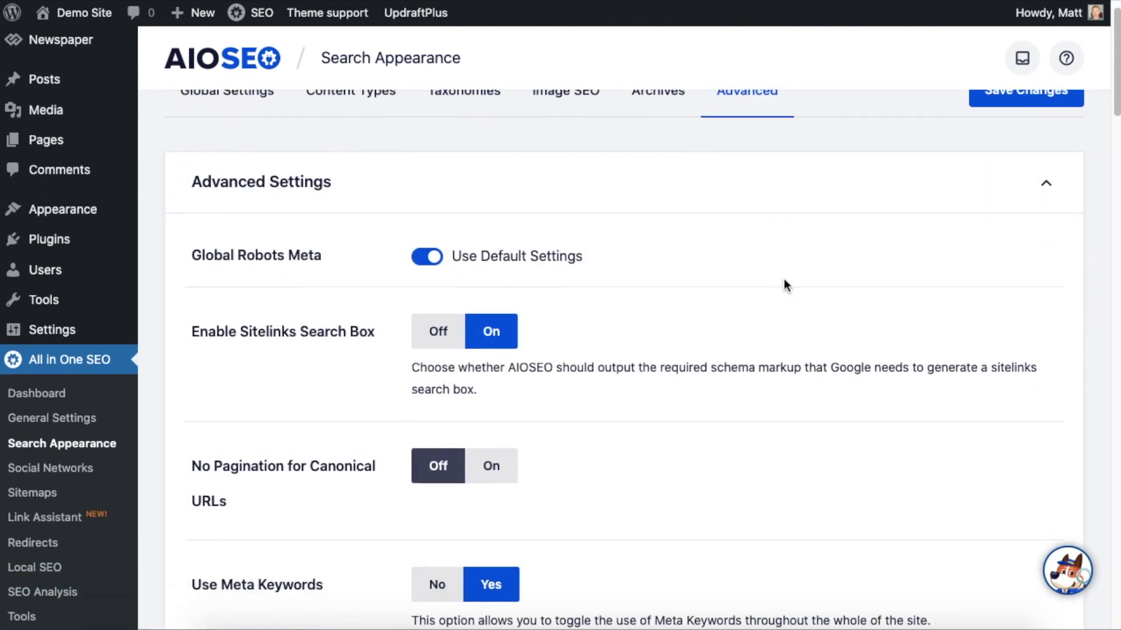
scroll(783, 284, "down", 6)
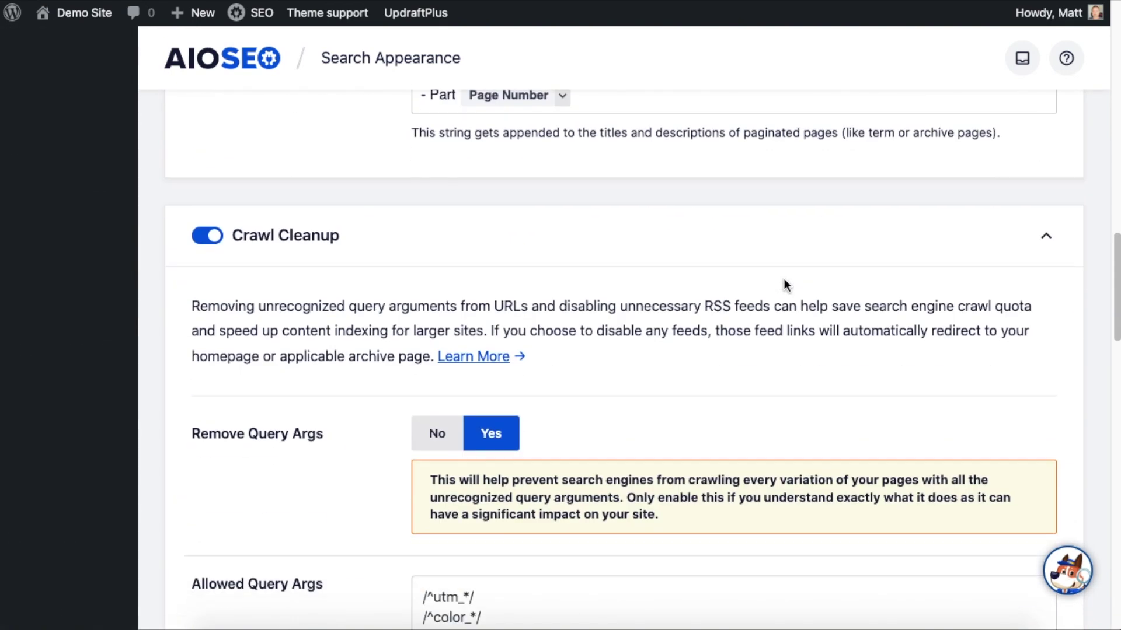
left_click(213, 241)
left_click(206, 447)
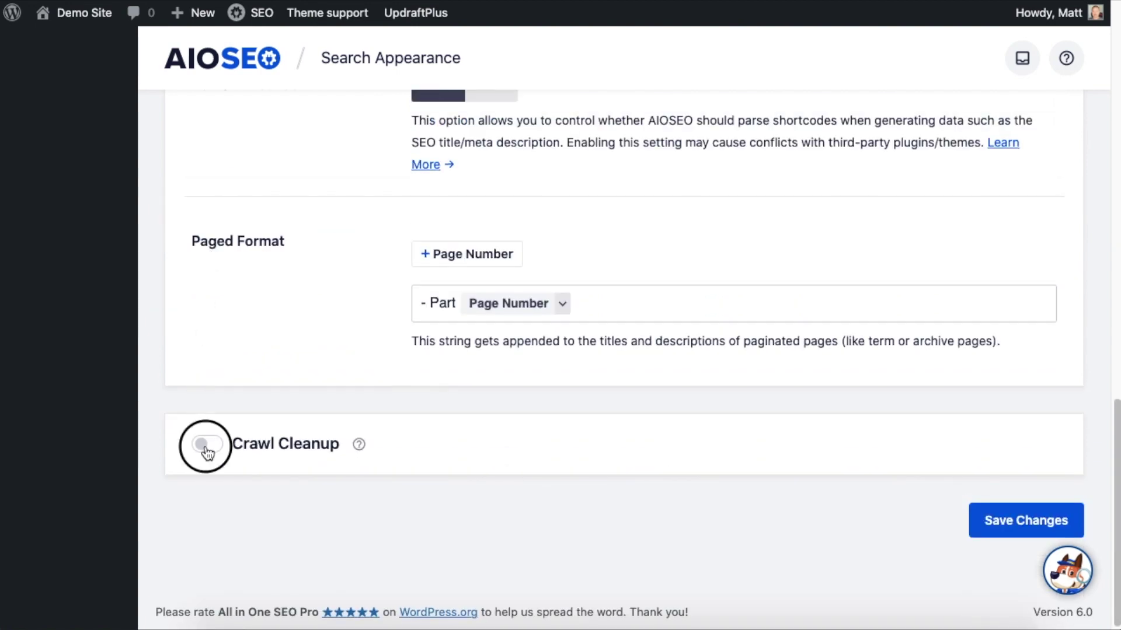
scroll(713, 309, "down", 3)
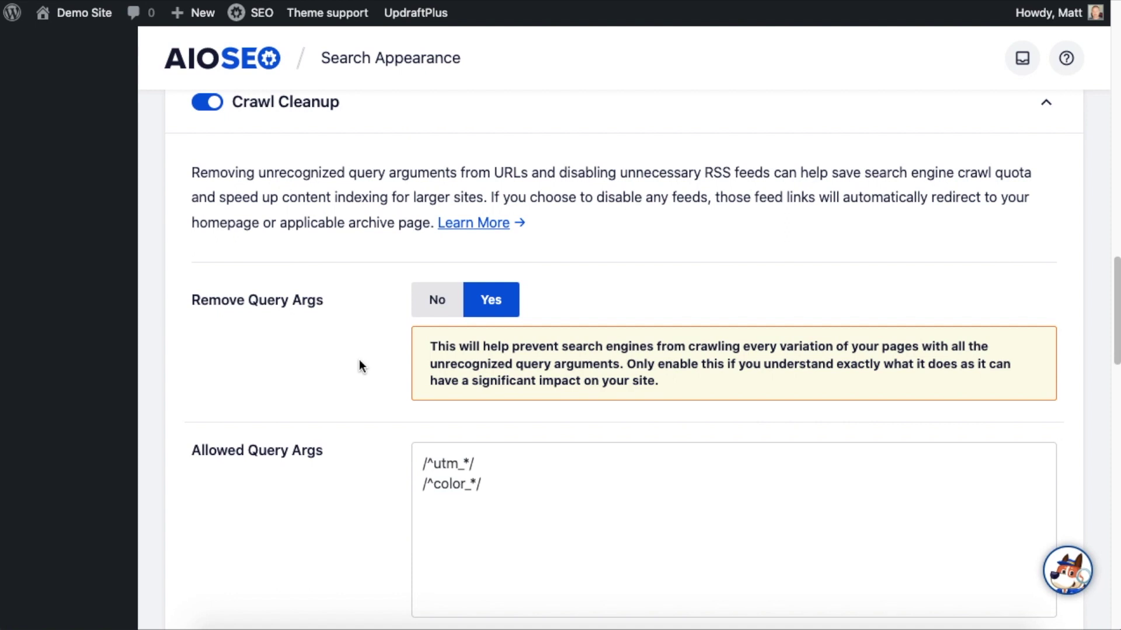
scroll(363, 300, "down", 3)
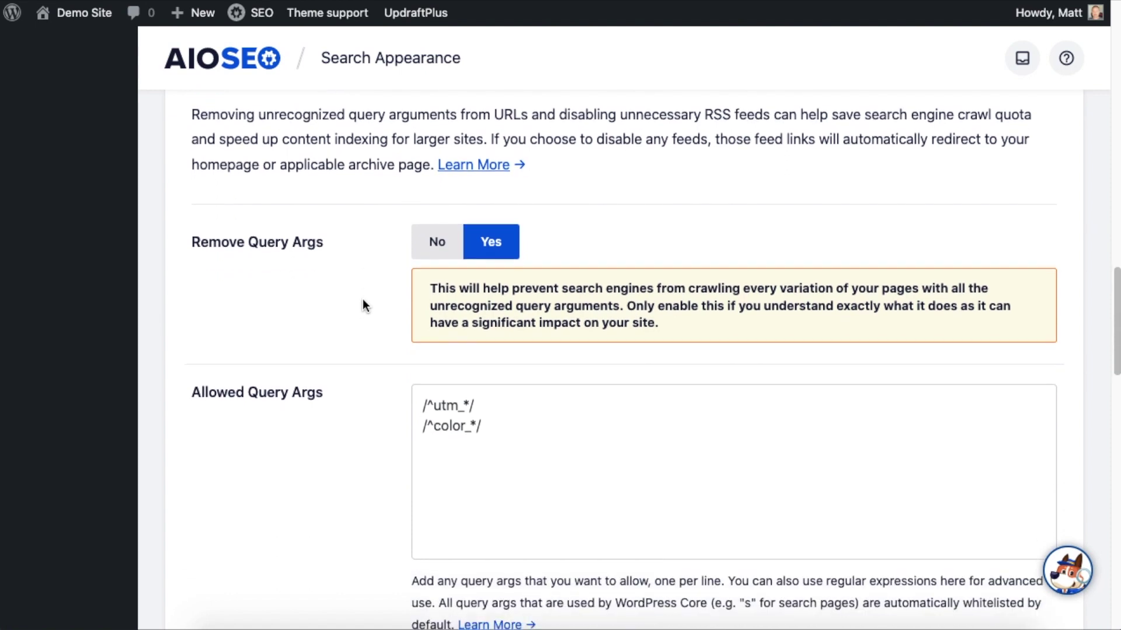
scroll(362, 300, "down", 7)
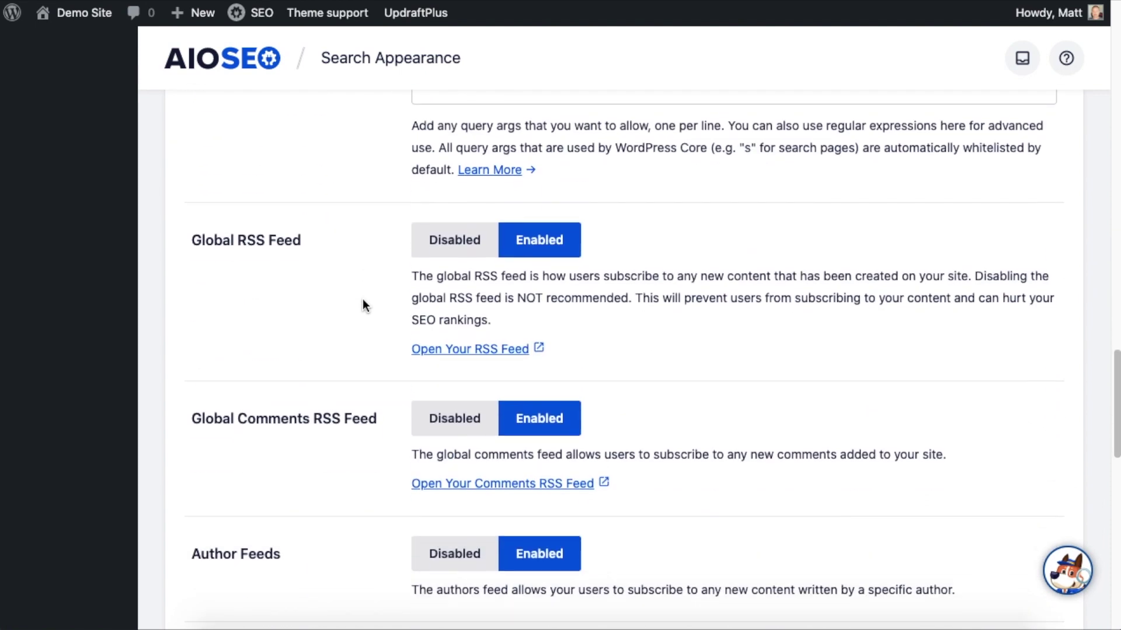
scroll(363, 306, "down", 1)
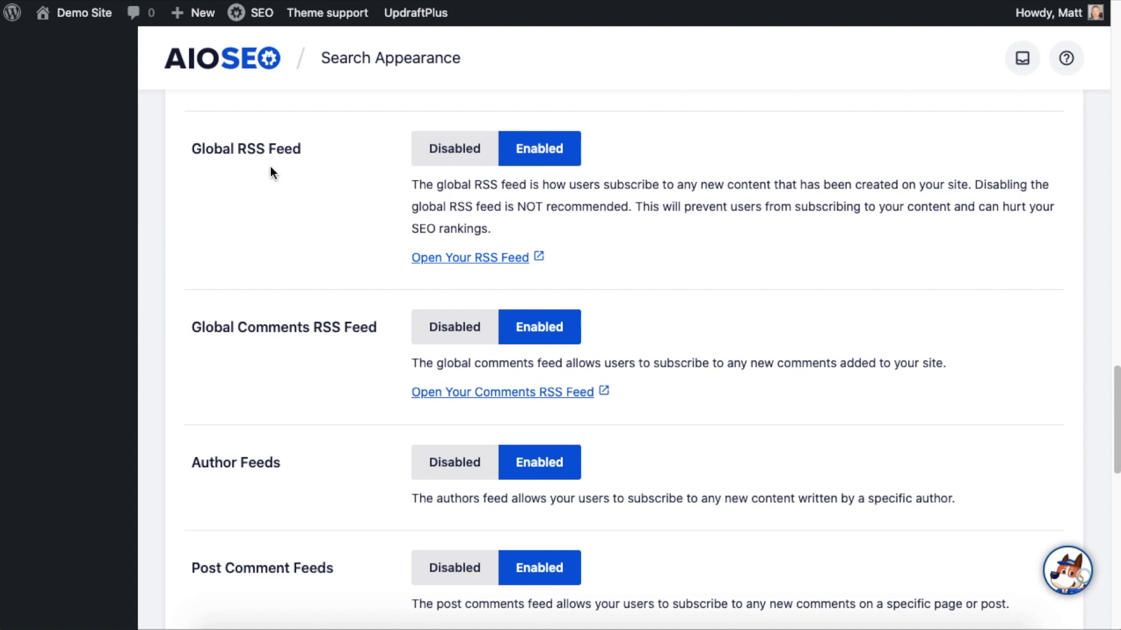
scroll(813, 239, "down", 3)
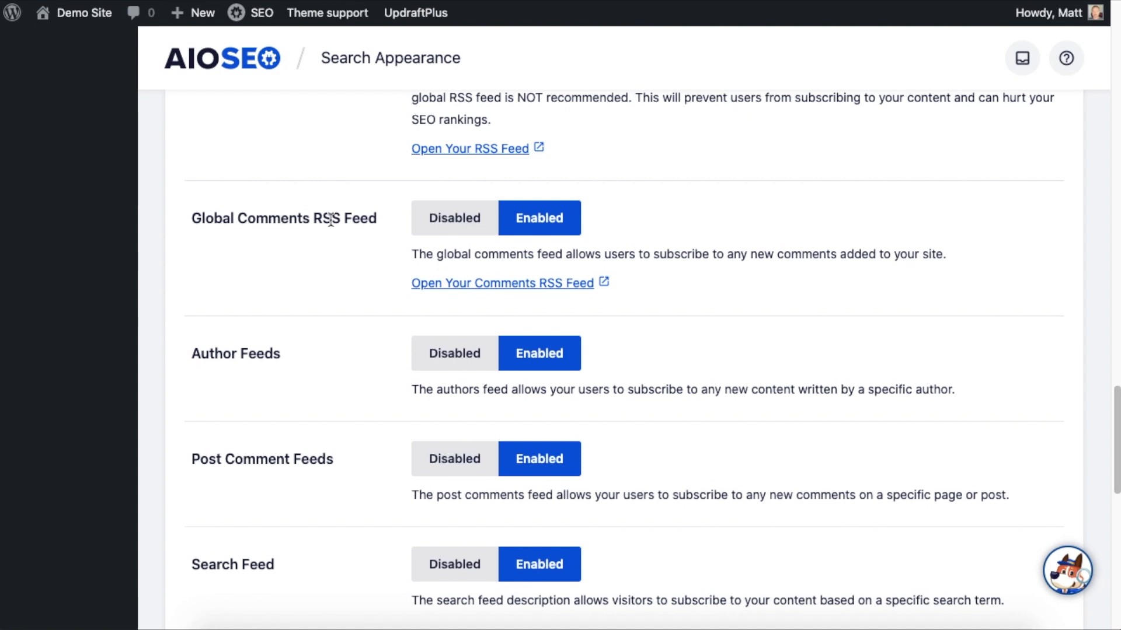
Disable the Global Comments RSS, Author, Post Comment, Search and Attachments feeds
left_click(447, 225)
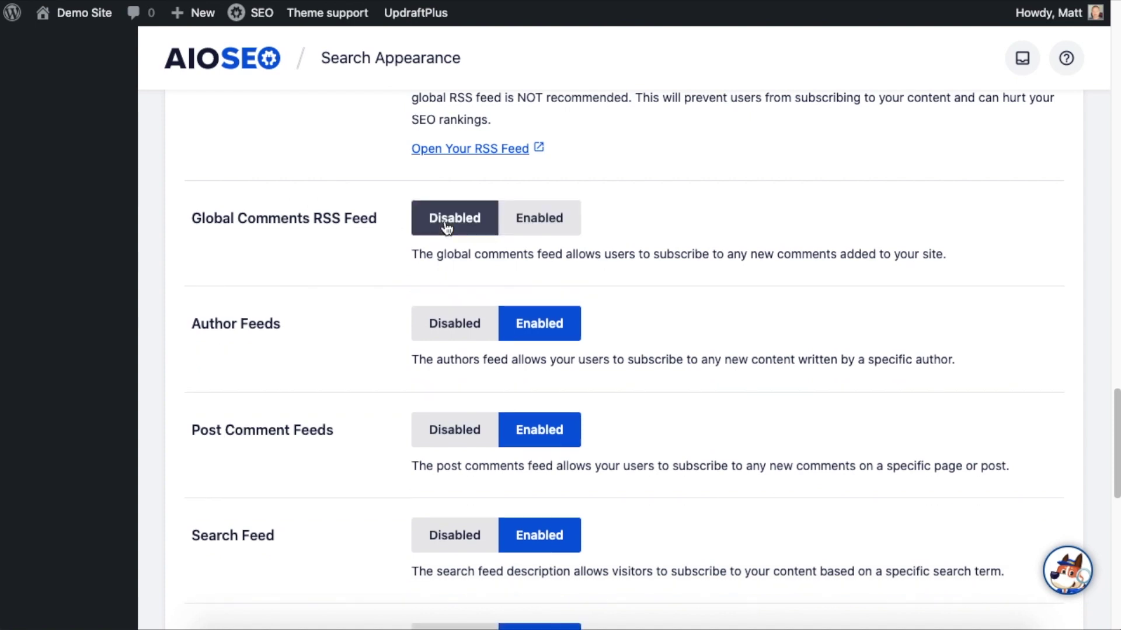
scroll(447, 228, "down", 5)
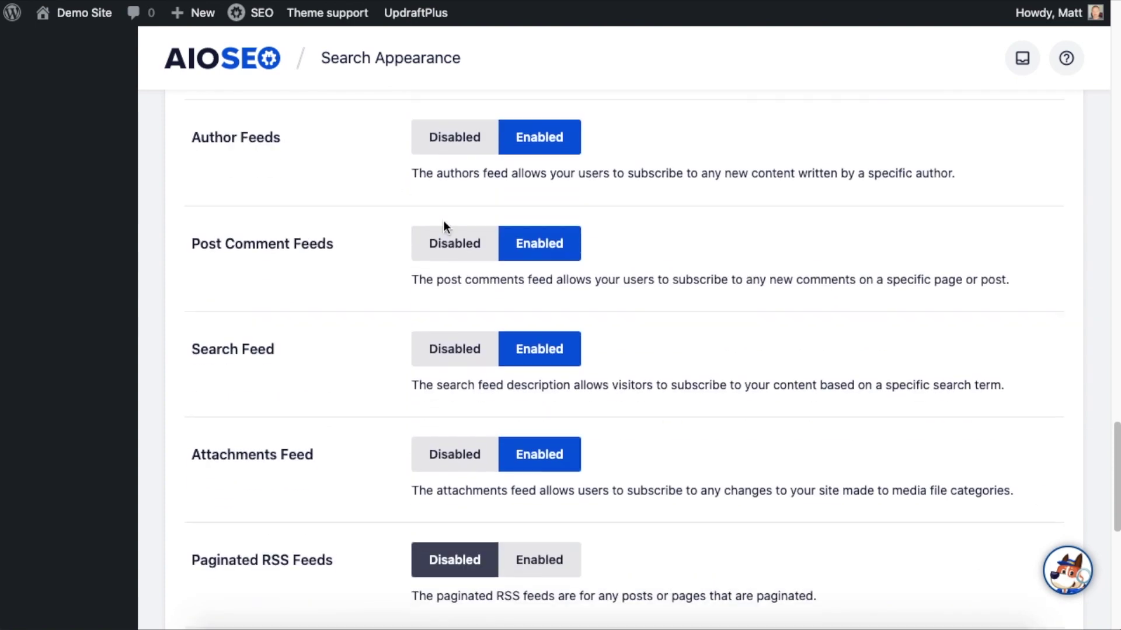
left_click(467, 144)
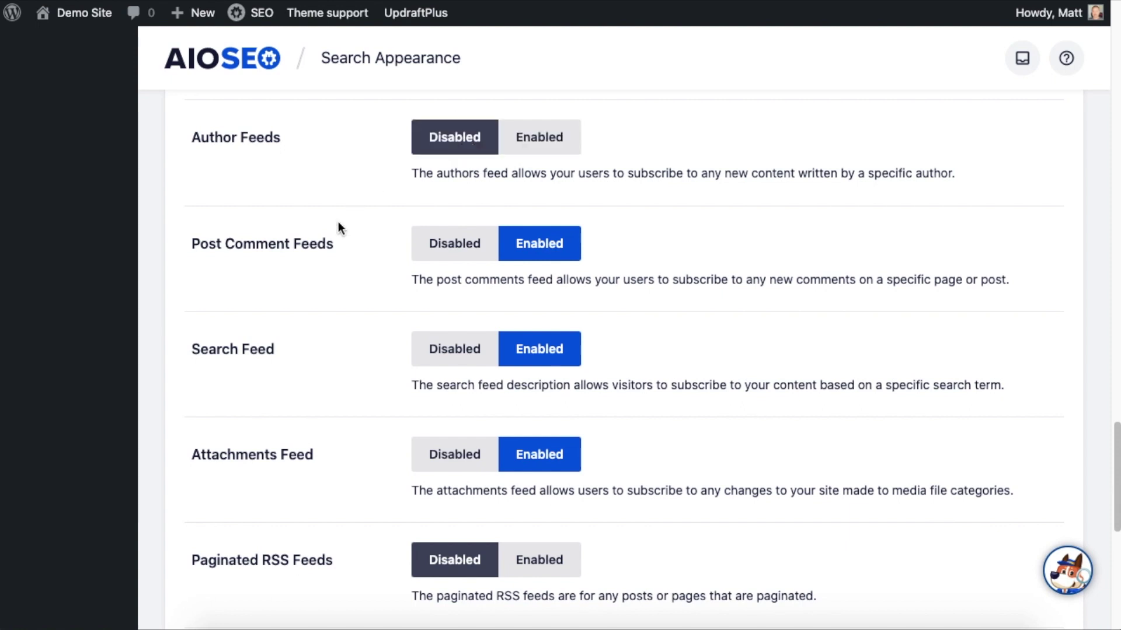
left_click(464, 254)
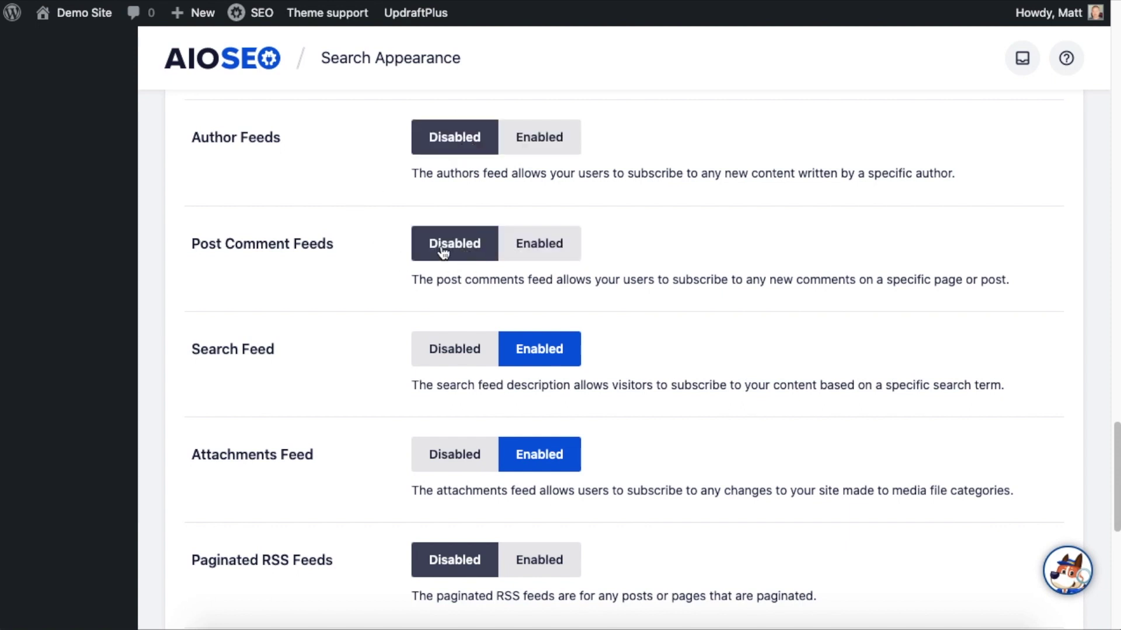
left_click(453, 355)
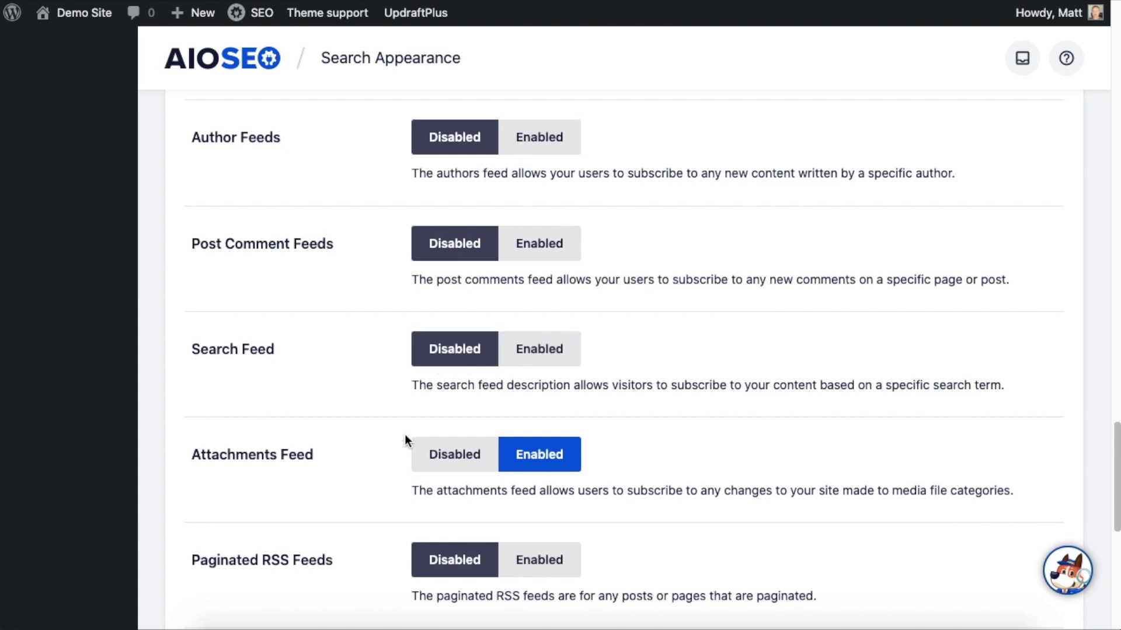
left_click(458, 455)
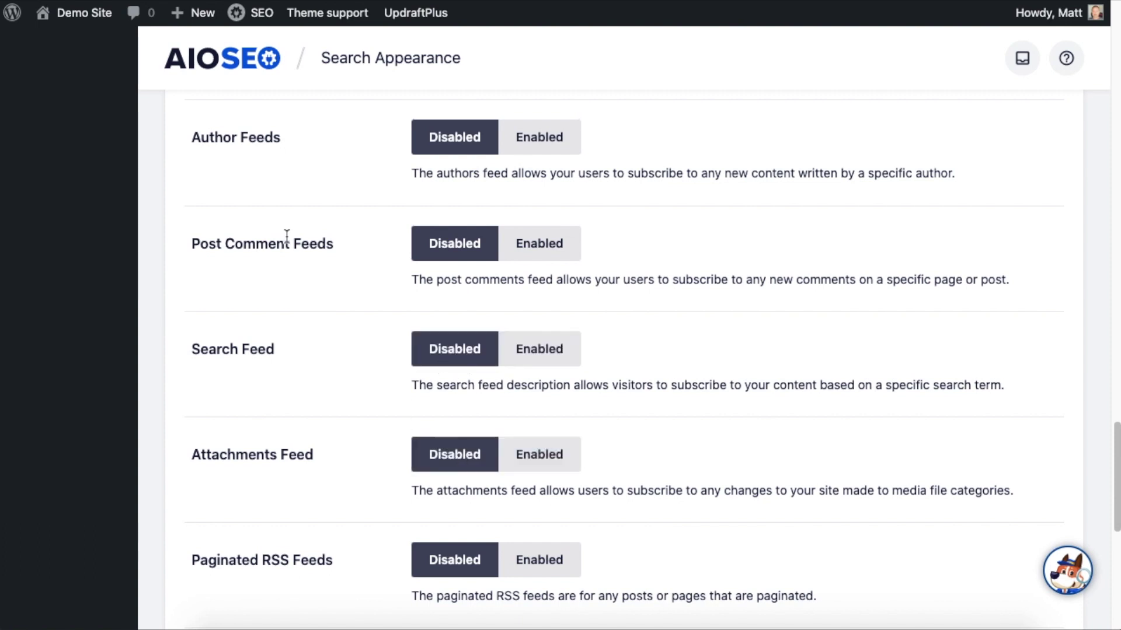
scroll(297, 257, "down", 5)
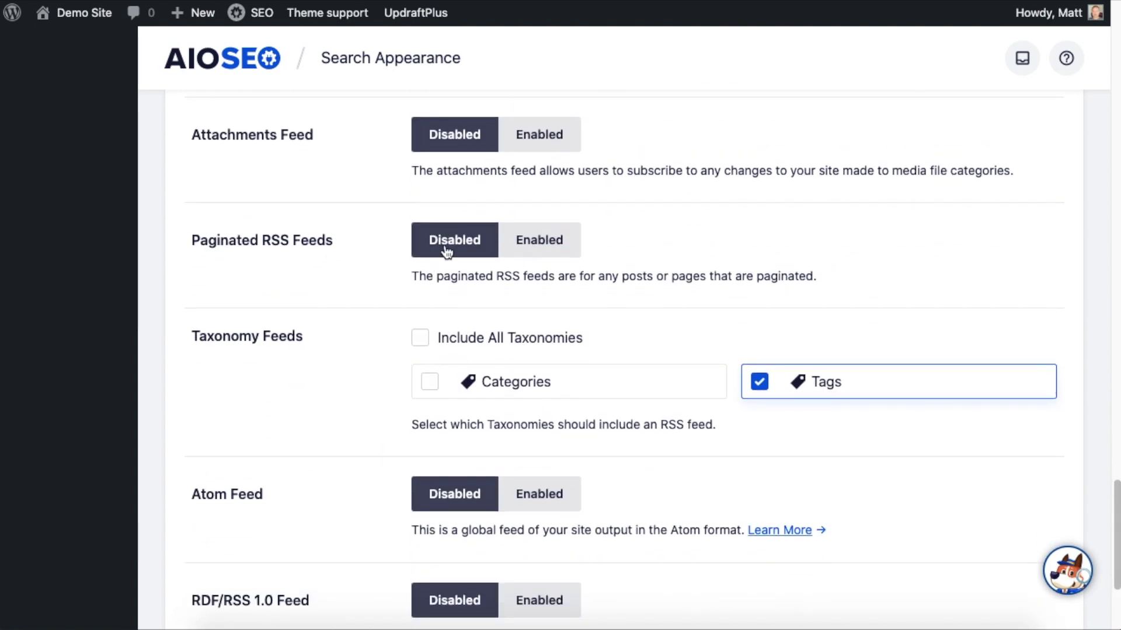
scroll(313, 283, "down", 2)
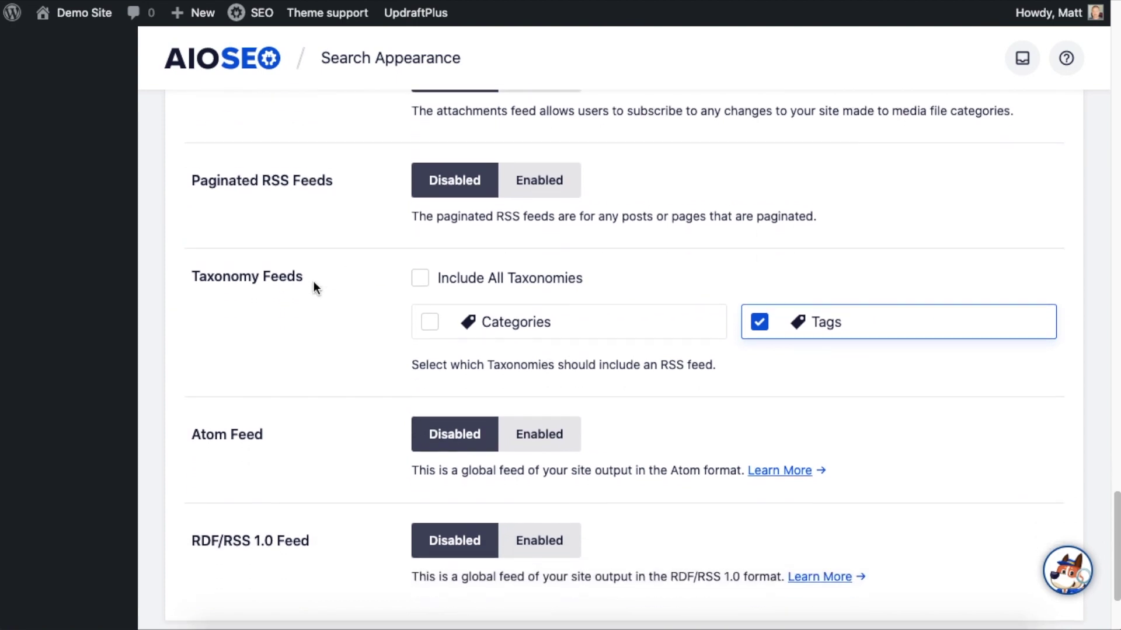
Untick Tags under Taxonomy Feeds, then scroll down toward Save Changes
left_click(758, 314)
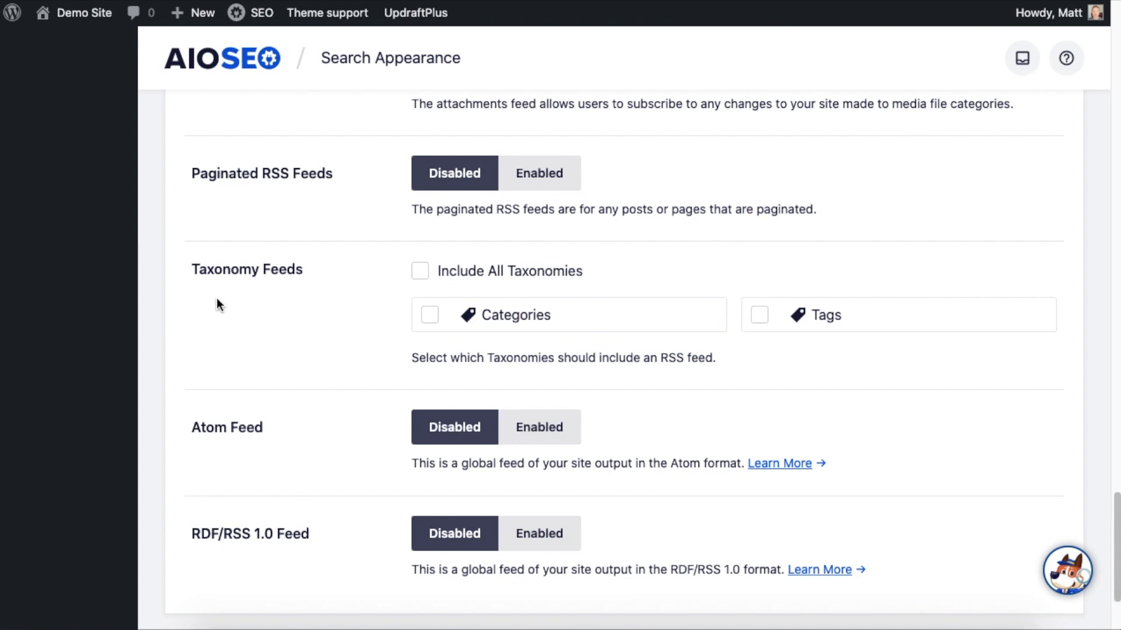
scroll(216, 299, "down", 3)
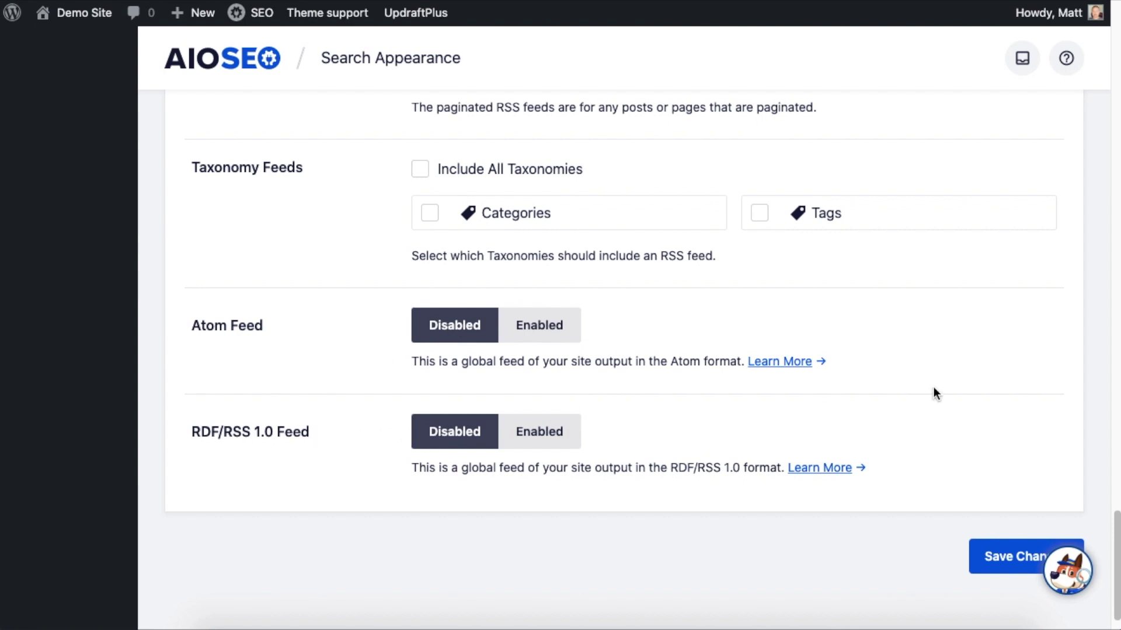
scroll(1003, 521, "down", 1)
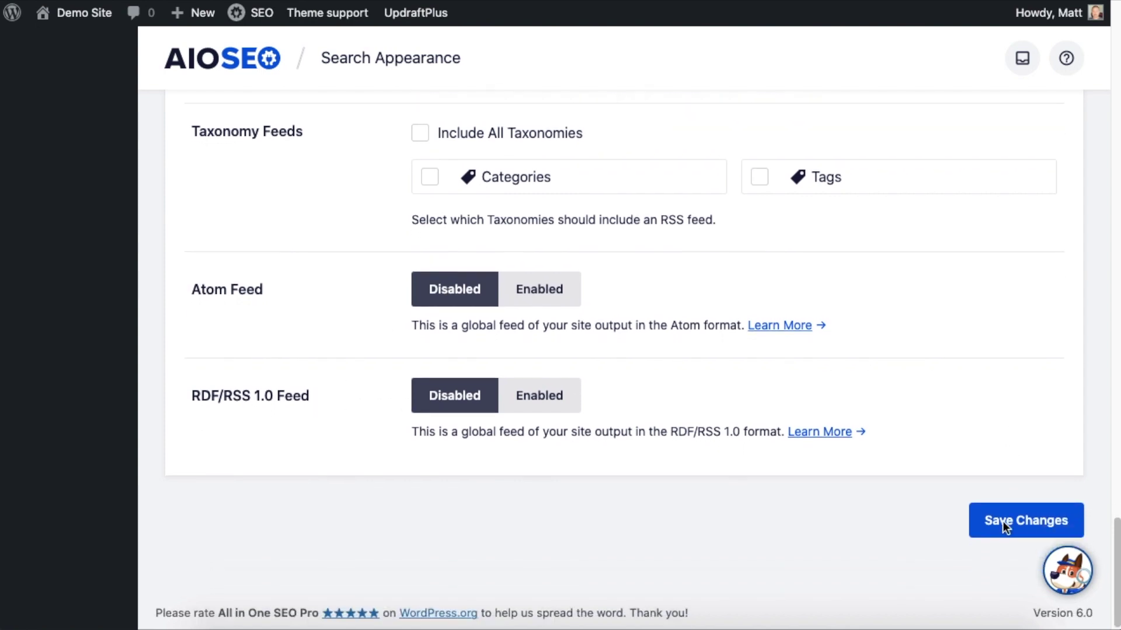
Save the Search Appearance changes, then review Crawl Cleanup: only Global RSS Feed stays Enabled
left_click(1003, 521)
scroll(571, 418, "up", 4)
scroll(570, 418, "up", 6)
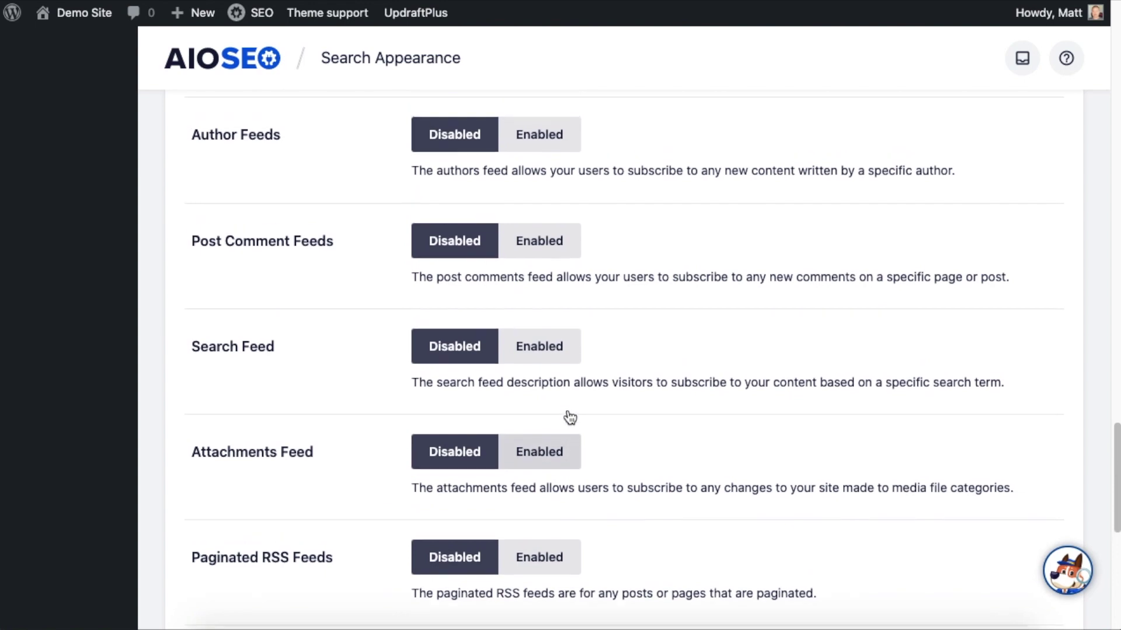
scroll(571, 418, "up", 5)
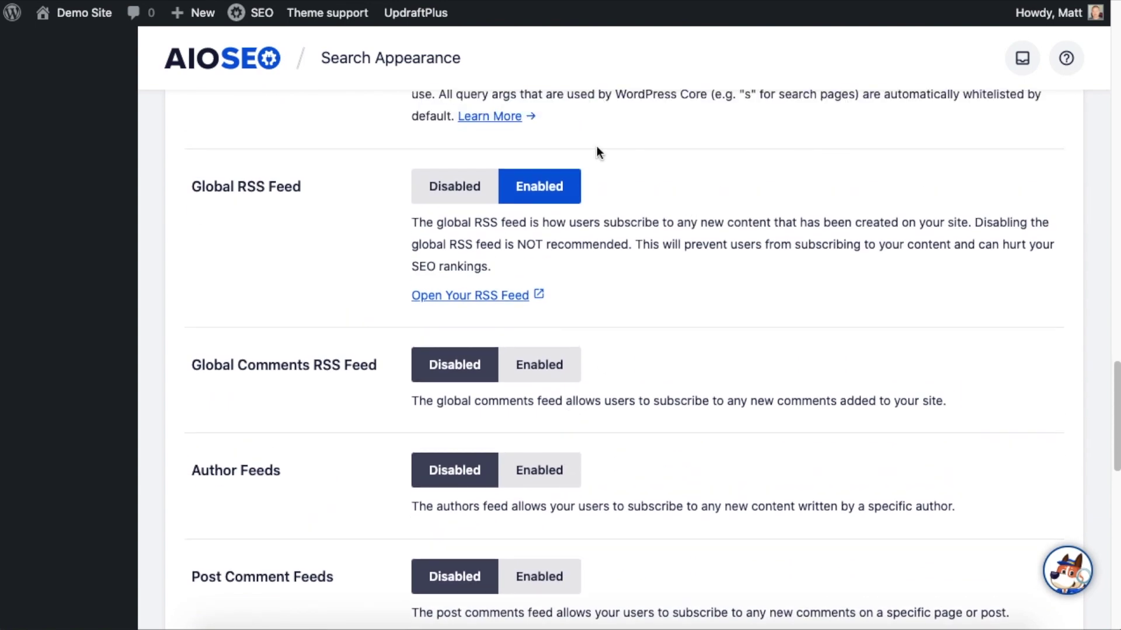
scroll(610, 169, "up", 10)
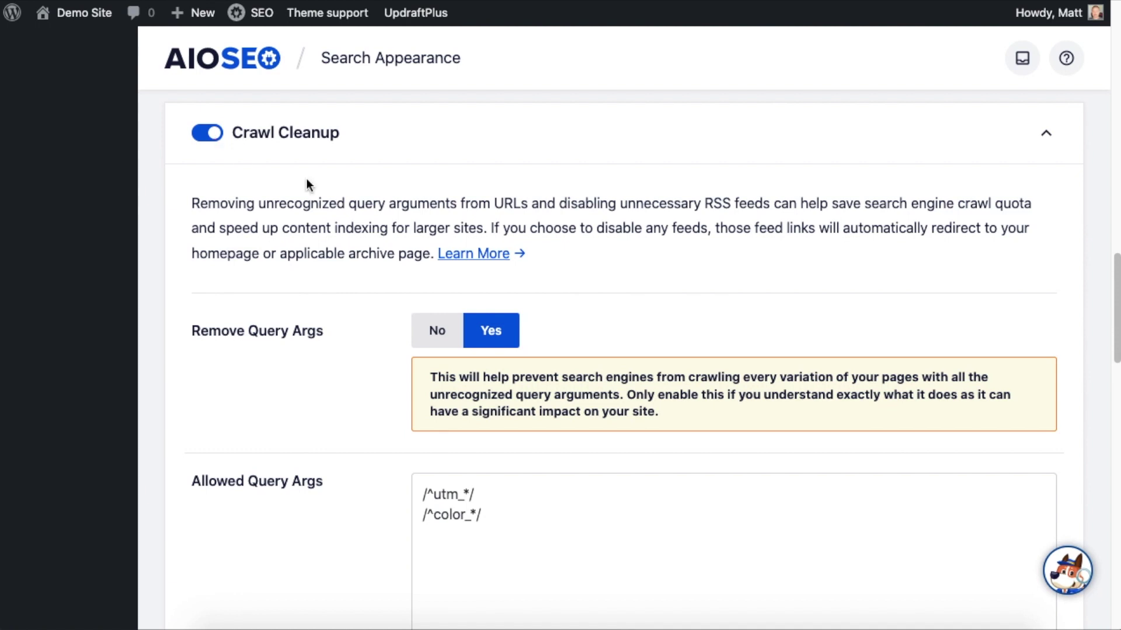
scroll(415, 280, "down", 6)
scroll(357, 301, "down", 7)
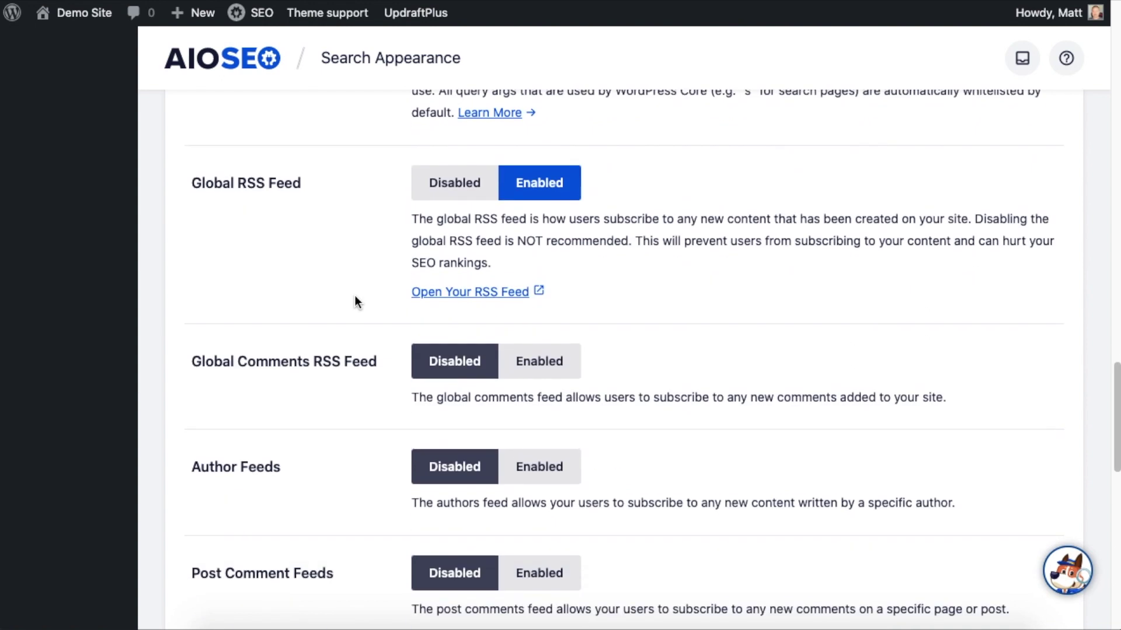
scroll(355, 296, "down", 5)
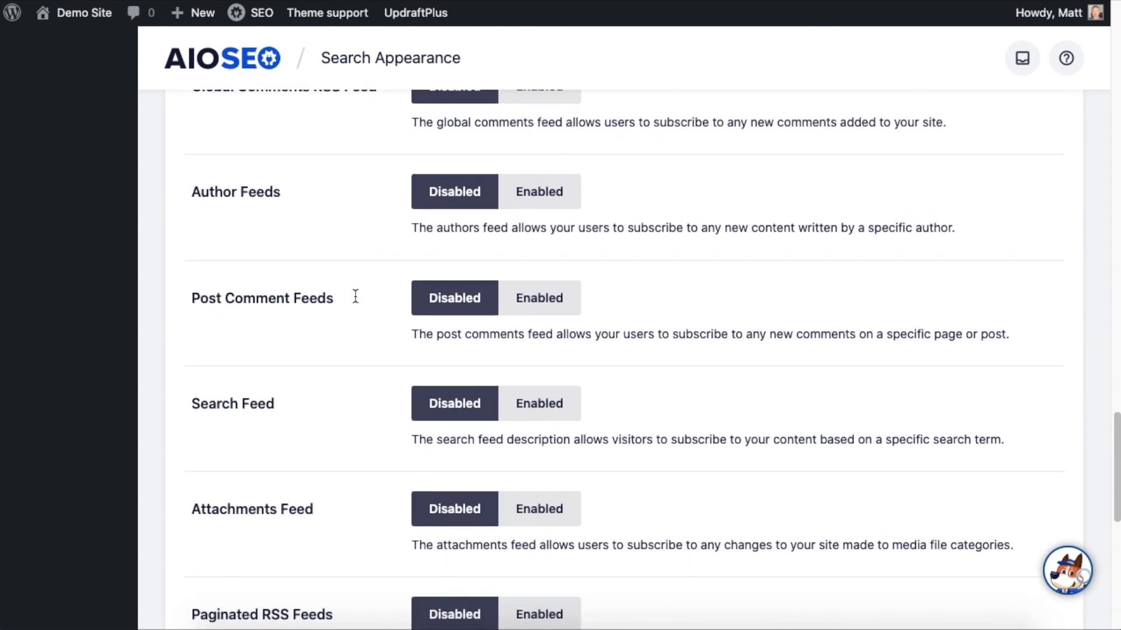
scroll(355, 302, "down", 2)
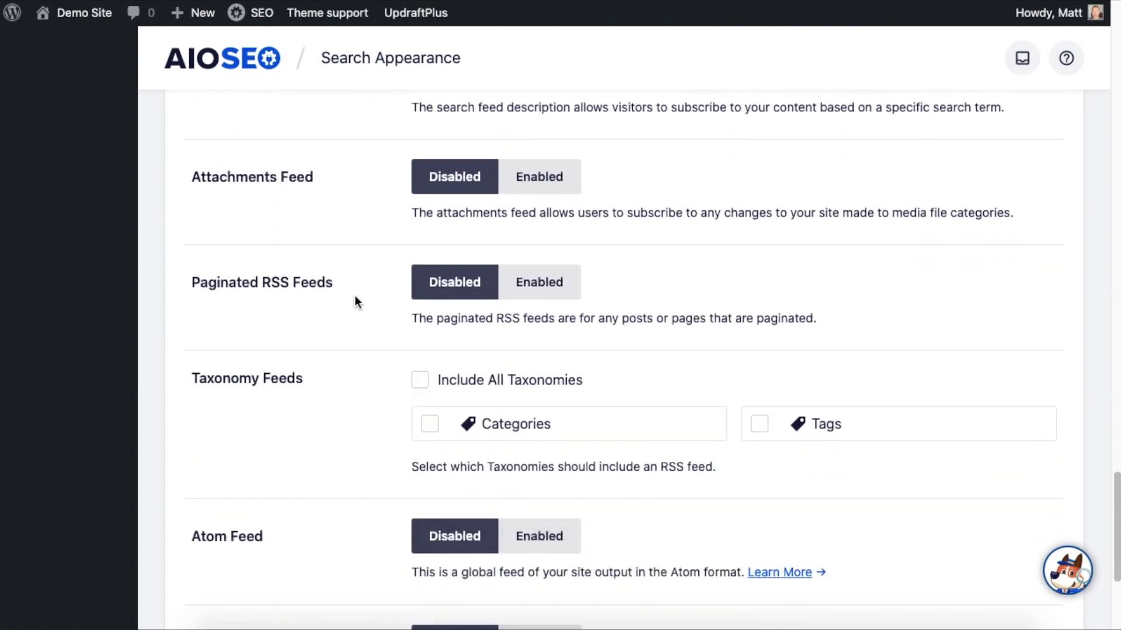